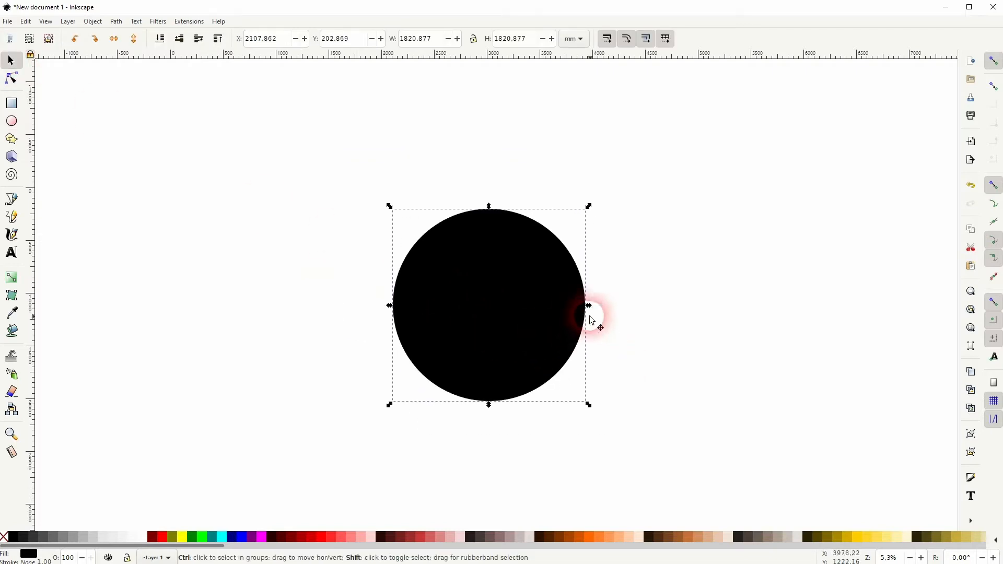
- Scale the circle down to about 1425 mm wide and place a duplicate directly above it
{"action": "left_click_drag", "start_coordinate": [590, 311], "coordinate": [568, 317]}
{"action": "key", "text": "ctrl+d"}
{"action": "left_click_drag", "start_coordinate": [510, 353], "coordinate": [500, 188]}
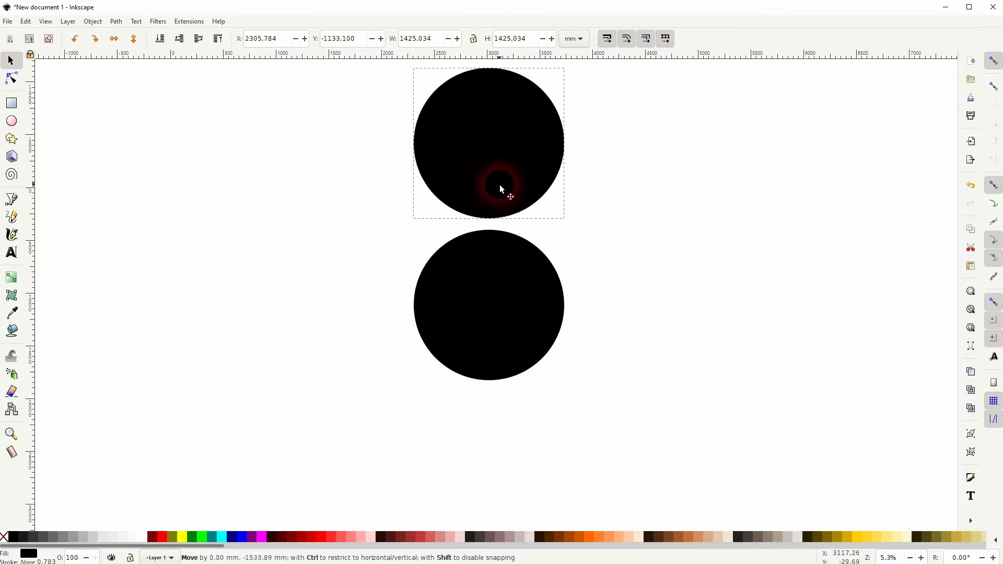
{"action": "left_click", "coordinate": [569, 172]}
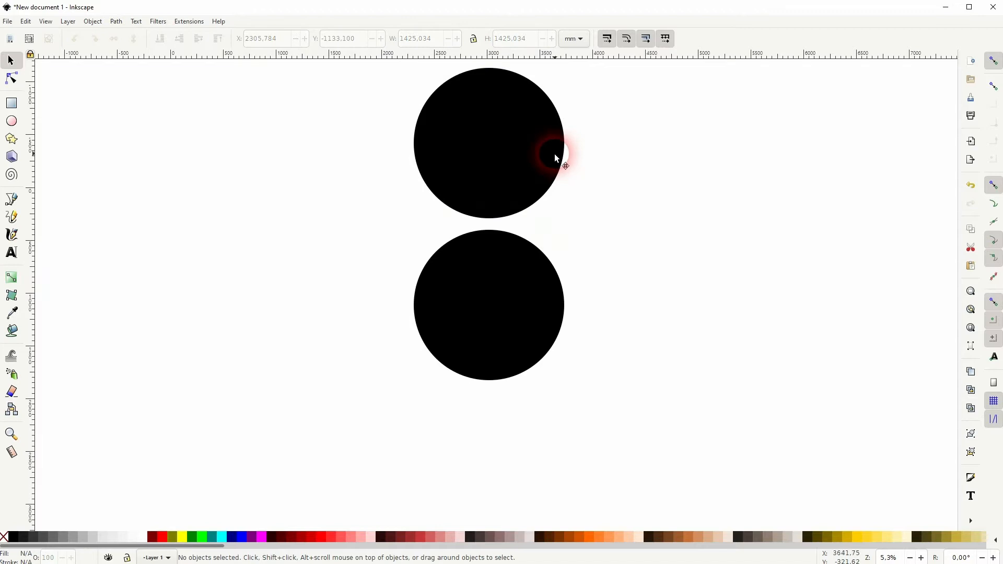
- Shrink the upper circle to about 1148 mm and snap it so it touches the top of the lower circle
{"action": "left_click", "coordinate": [555, 158]}
{"action": "left_click_drag", "start_coordinate": [566, 141], "coordinate": [551, 141]}
{"action": "left_click", "coordinate": [991, 65]}
{"action": "left_click_drag", "start_coordinate": [481, 160], "coordinate": [489, 192]}
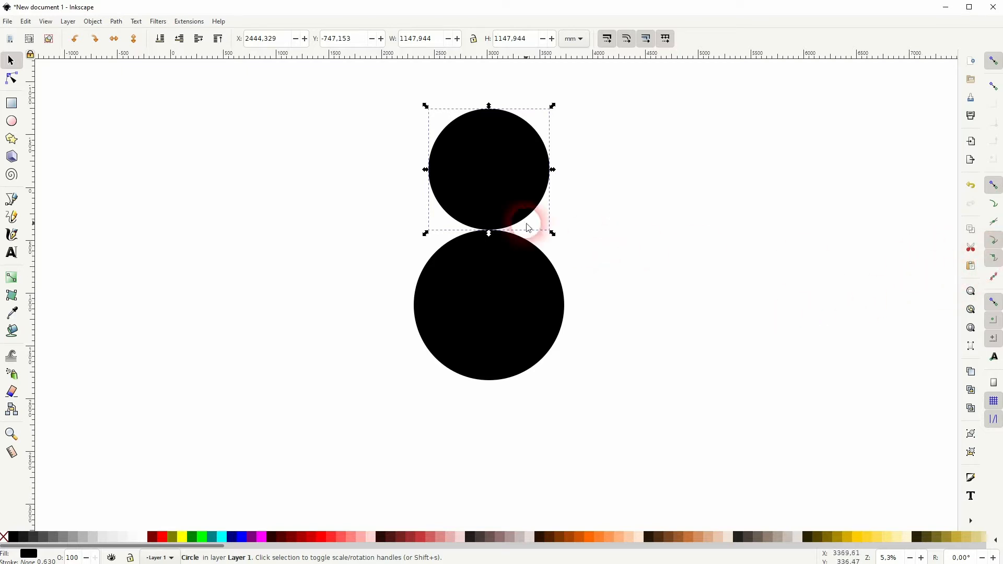
- Reduce the upper circle to about 910 mm in diameter, keeping its lowest point against the large circle
{"action": "left_click_drag", "start_coordinate": [490, 104], "coordinate": [492, 128]}
{"action": "left_click", "coordinate": [642, 224]}
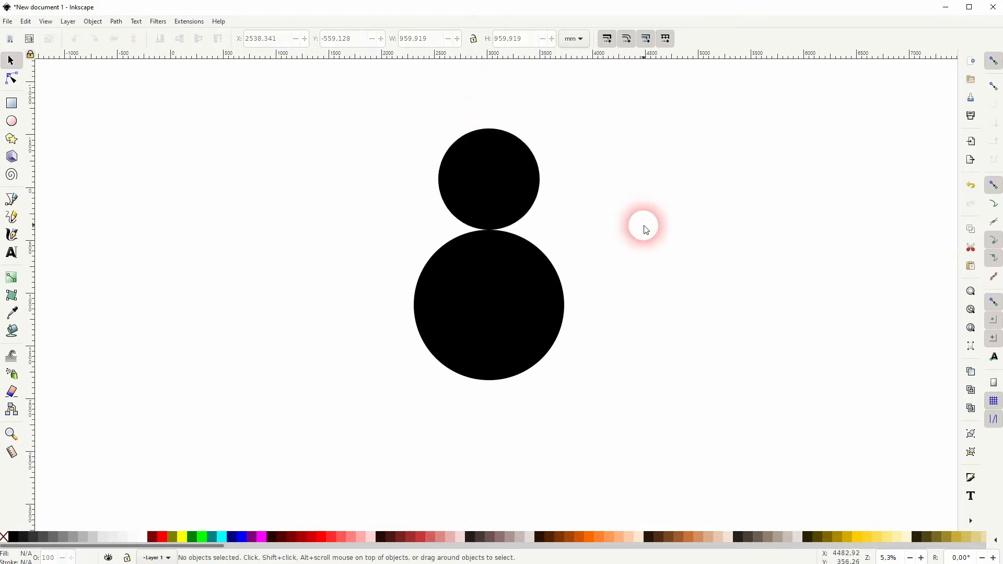
{"action": "left_click", "coordinate": [506, 196]}
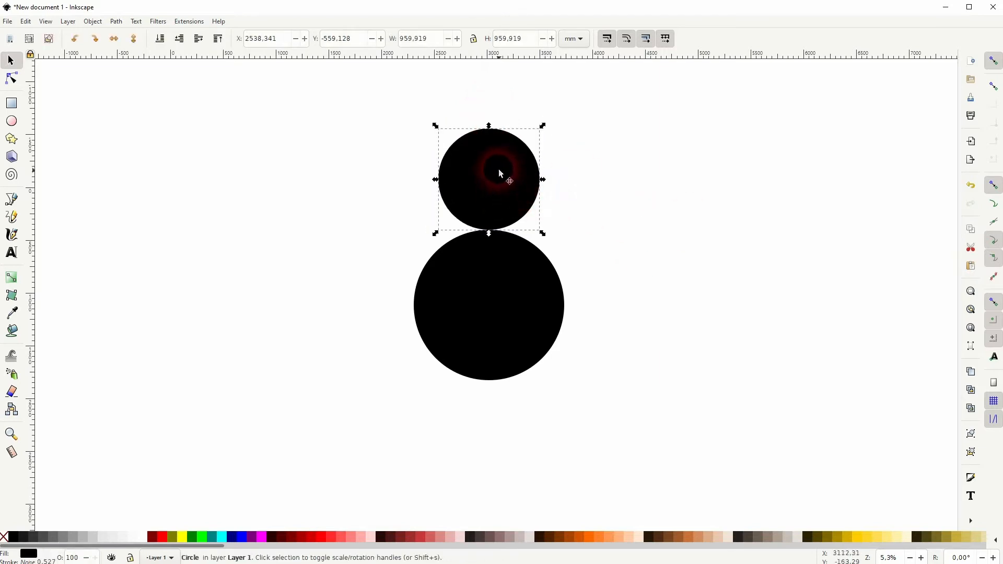
{"action": "left_click_drag", "start_coordinate": [489, 125], "coordinate": [489, 131]}
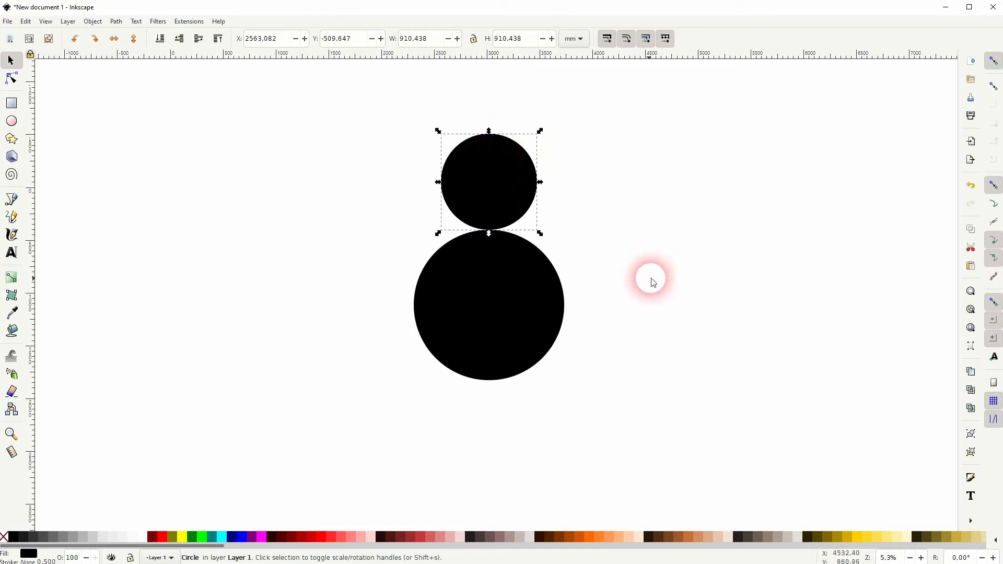
- Open the Rotate transform with a 120° angle and move the small circle's rotation centre to the large circle's centre
{"action": "left_click", "coordinate": [116, 21]}
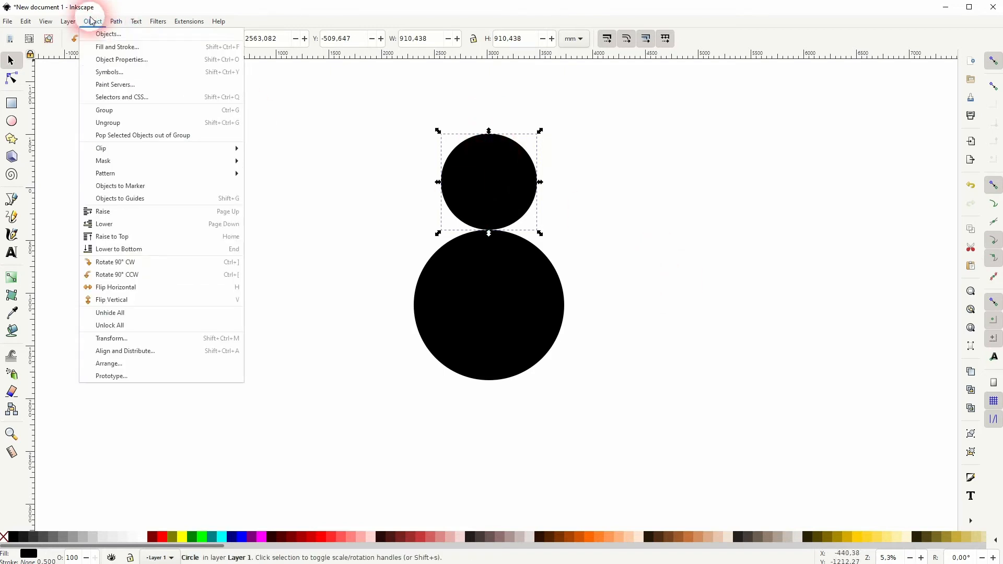
{"action": "left_click", "coordinate": [130, 338]}
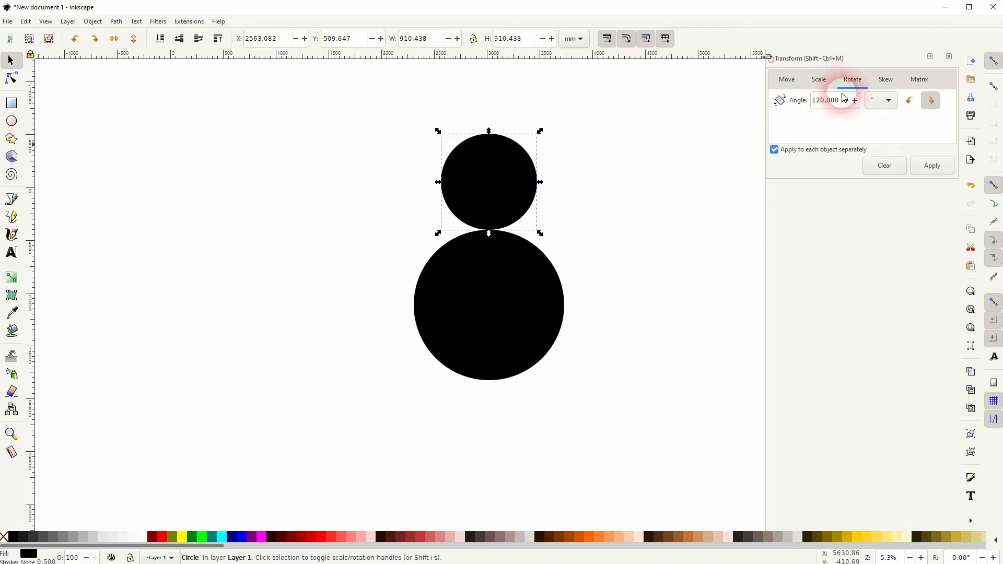
{"action": "left_click_drag", "start_coordinate": [844, 105], "coordinate": [783, 99]}
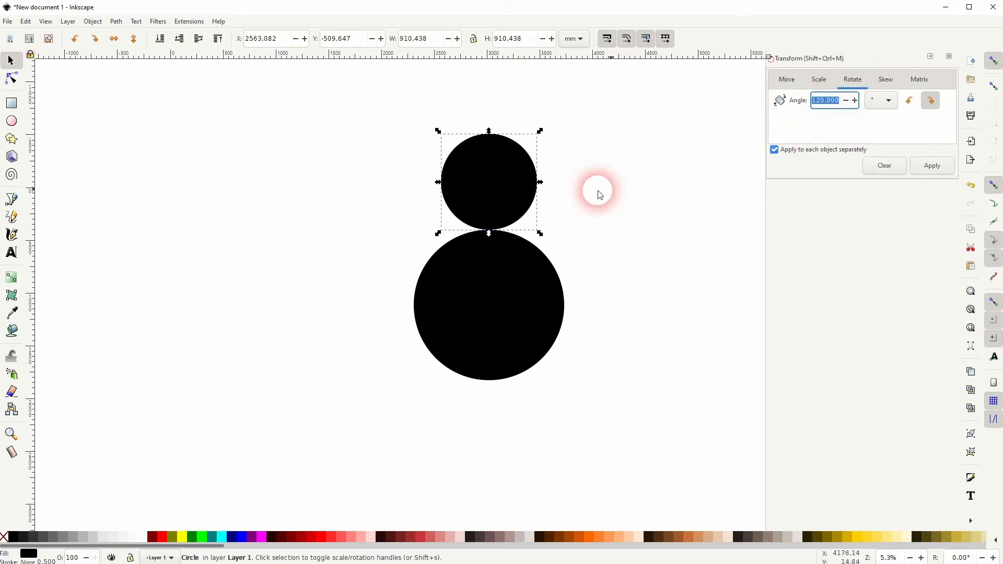
{"action": "left_click", "coordinate": [503, 199]}
{"action": "left_click_drag", "start_coordinate": [489, 183], "coordinate": [489, 307]}
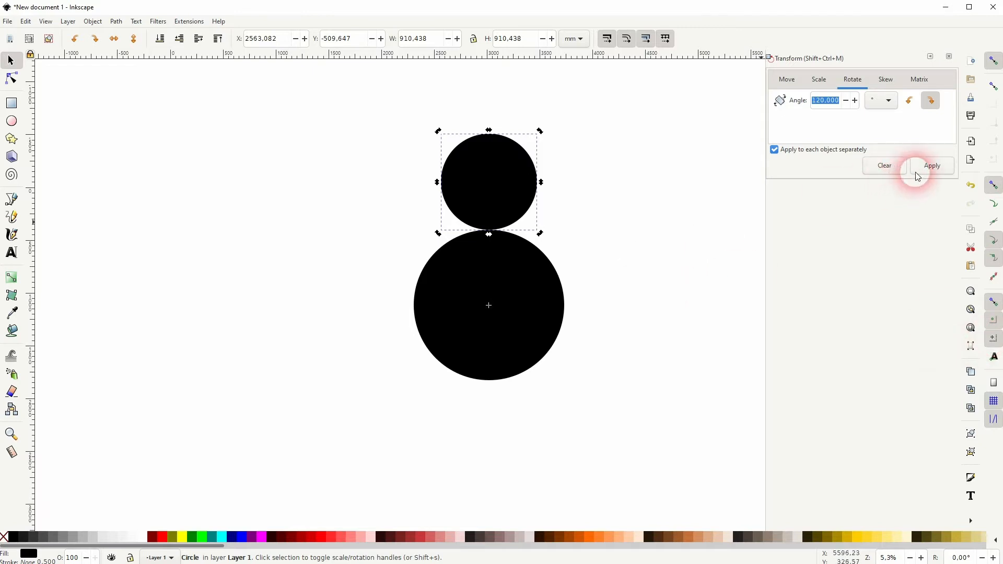
- Rotate duplicates of the small circle by 120° steps so three small circles are evenly spaced around the large one
{"action": "left_click", "coordinate": [932, 167]}
{"action": "left_click", "coordinate": [933, 167]}
{"action": "left_click", "coordinate": [934, 169]}
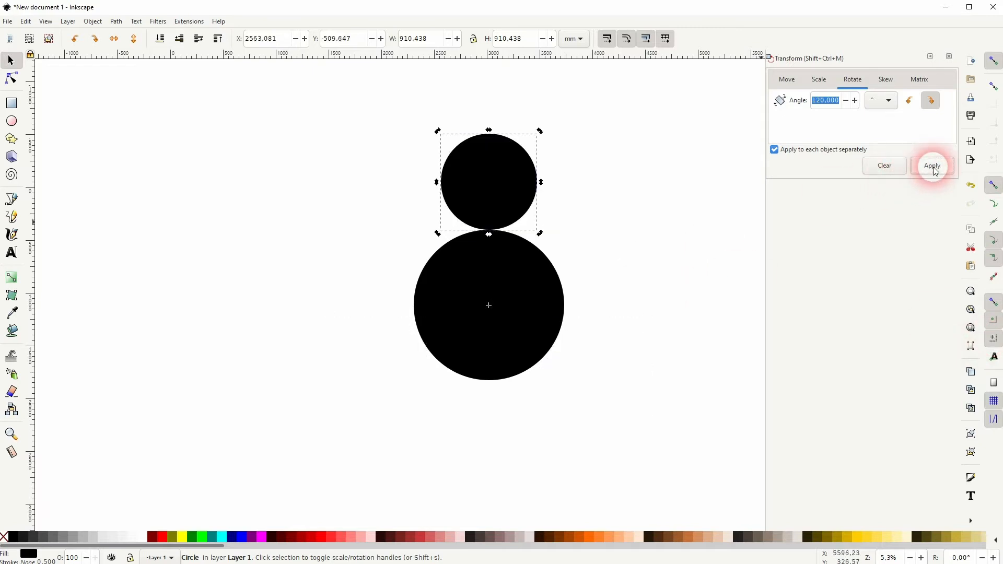
{"action": "left_click", "coordinate": [933, 167]}
{"action": "left_click", "coordinate": [933, 168]}
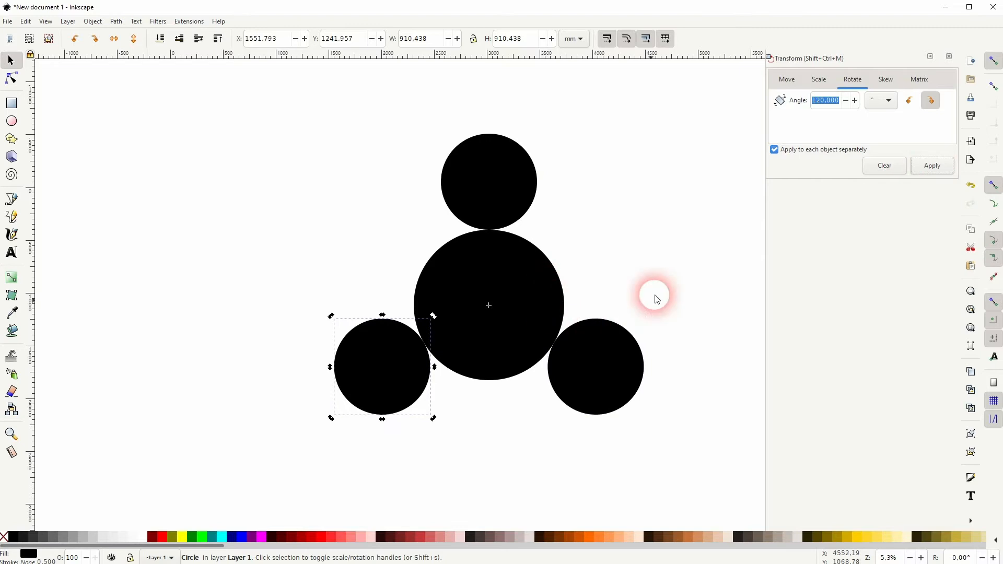
- Remove the fill from all four circles, give them a black outline and open their stroke style settings
{"action": "left_click_drag", "start_coordinate": [277, 460], "coordinate": [739, 89]}
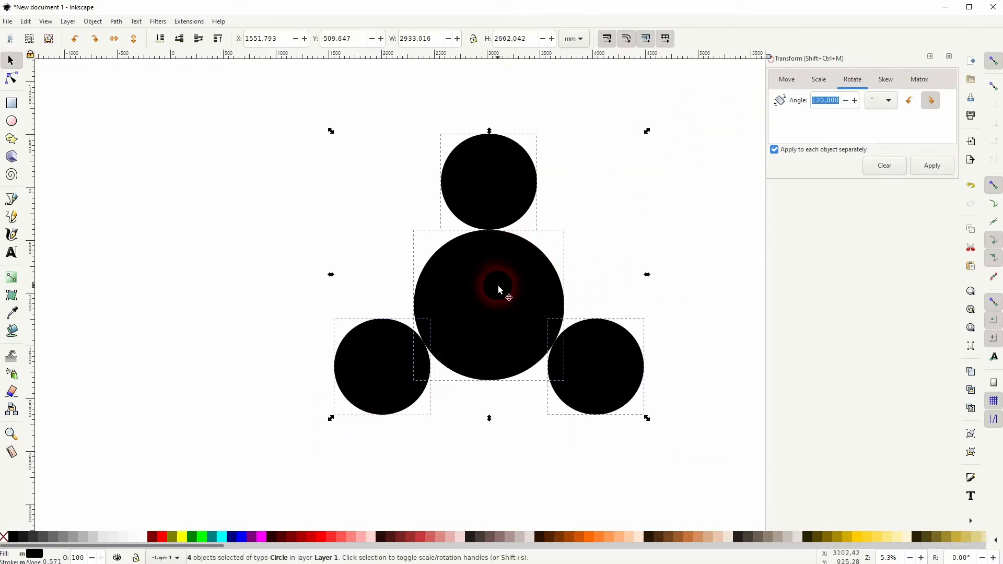
{"action": "left_click", "coordinate": [4, 537]}
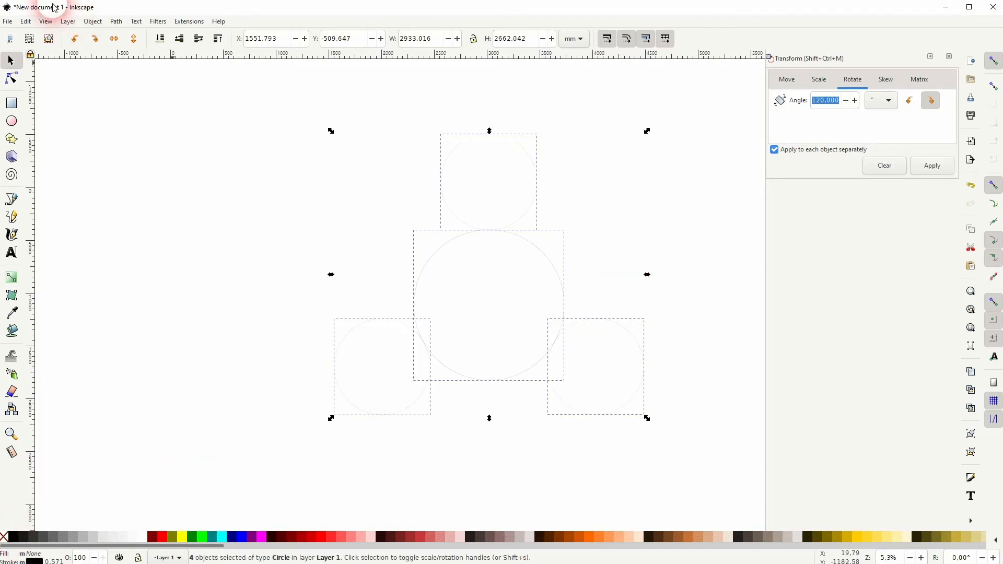
{"action": "left_click", "coordinate": [92, 21]}
{"action": "left_click", "coordinate": [108, 47]}
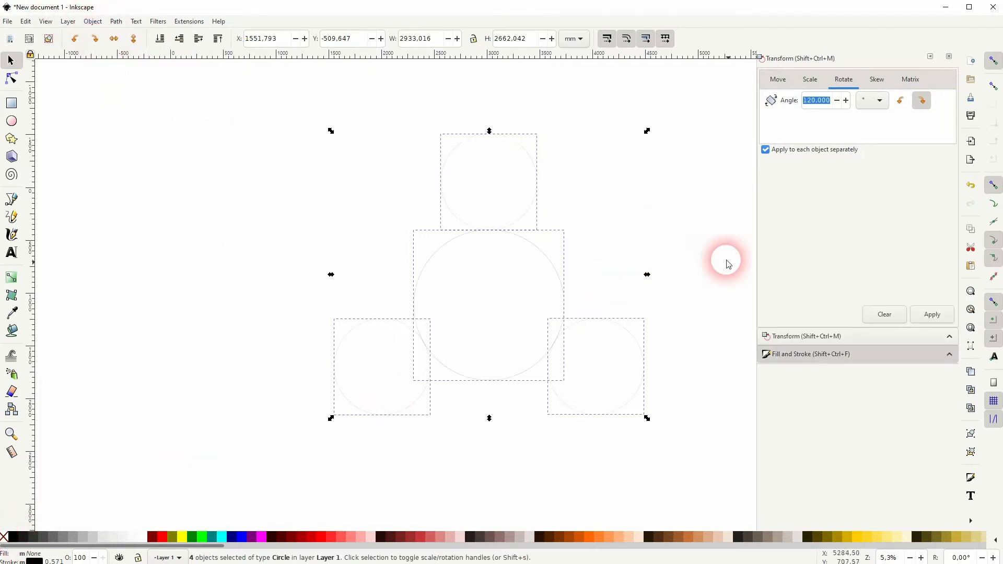
{"action": "left_click", "coordinate": [800, 355]}
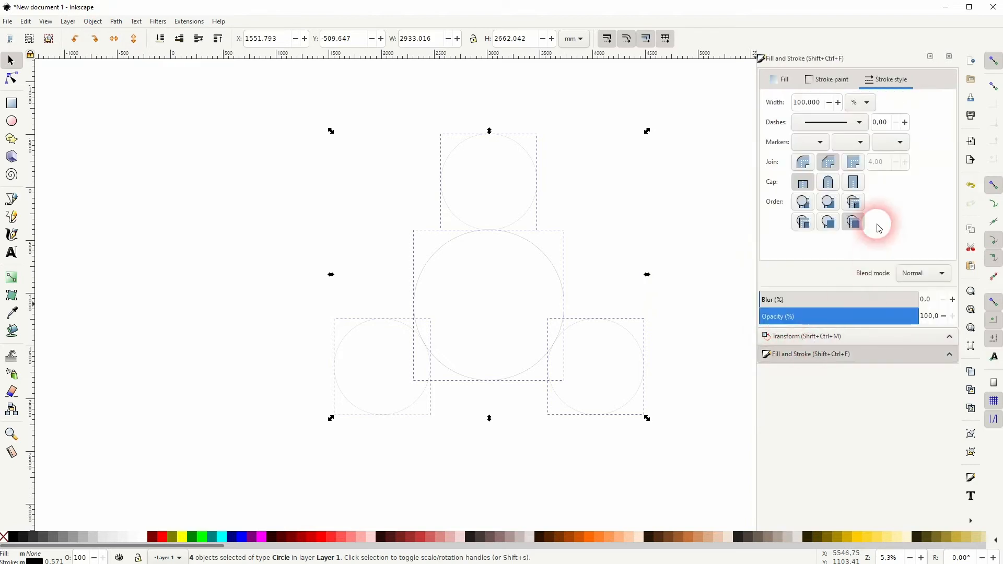
- Switch the stroke width unit to mm and set the four circles' stroke width to 100 mm
{"action": "left_click", "coordinate": [866, 103]}
{"action": "left_click", "coordinate": [869, 72]}
{"action": "double_click", "coordinate": [791, 107]}
{"action": "type", "text": "10"}
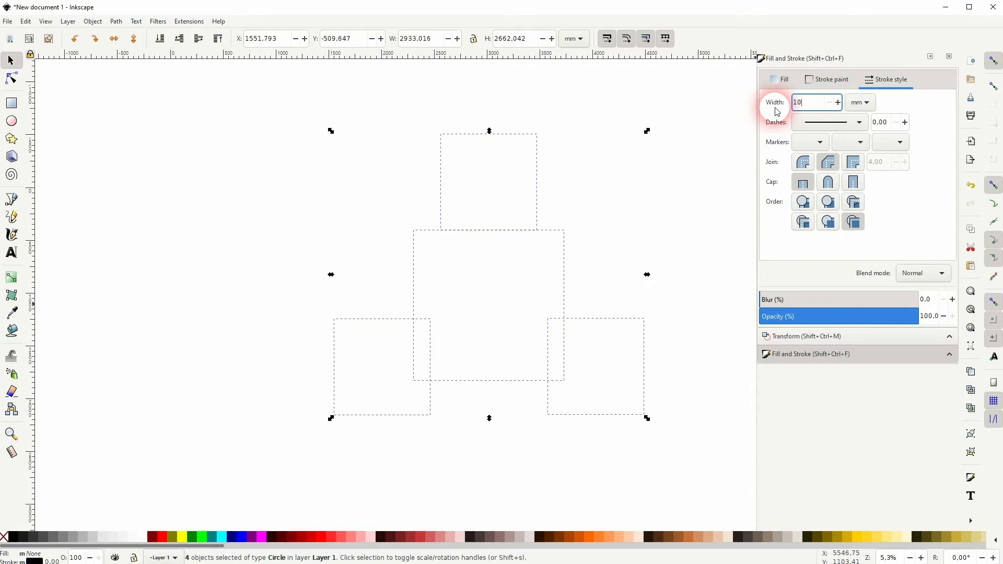
{"action": "type", "text": "0"}
{"action": "key", "text": "Return"}
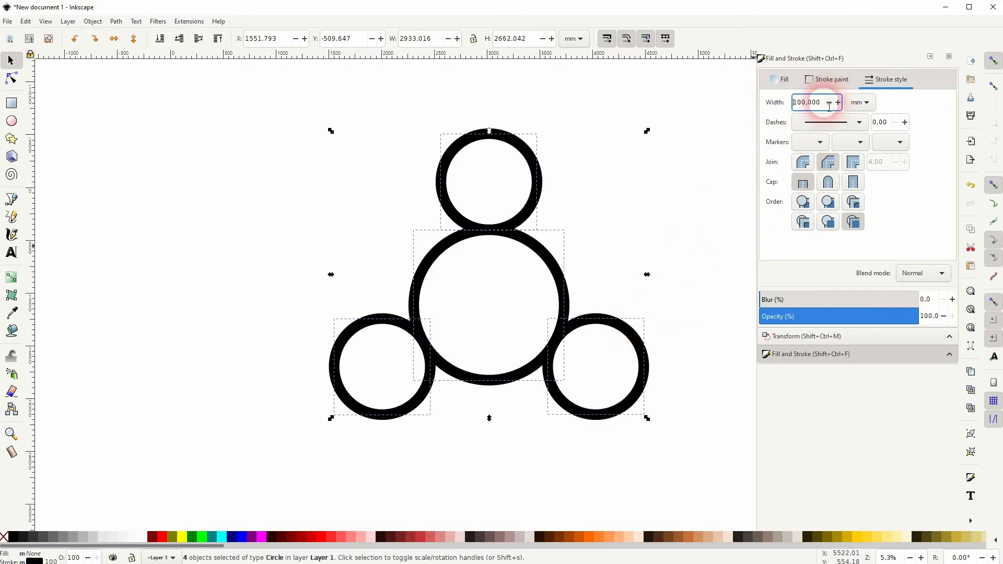
- Try a 200 mm stroke on the four circles, and settle on a stroke width of 150 mm
{"action": "left_click_drag", "start_coordinate": [828, 107], "coordinate": [779, 114]}
{"action": "type", "text": "200"}
{"action": "key", "text": "Return"}
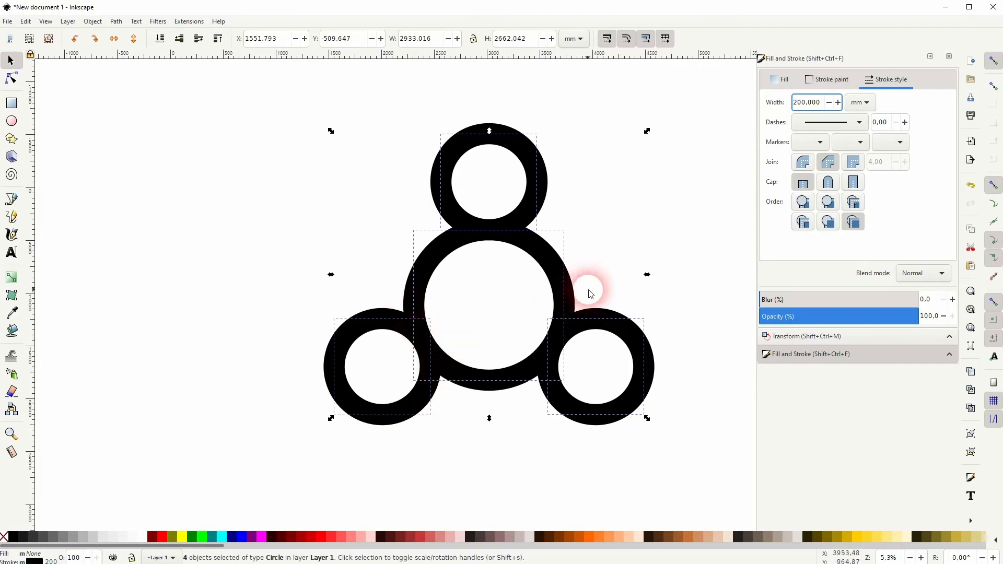
{"action": "left_click_drag", "start_coordinate": [827, 107], "coordinate": [765, 115]}
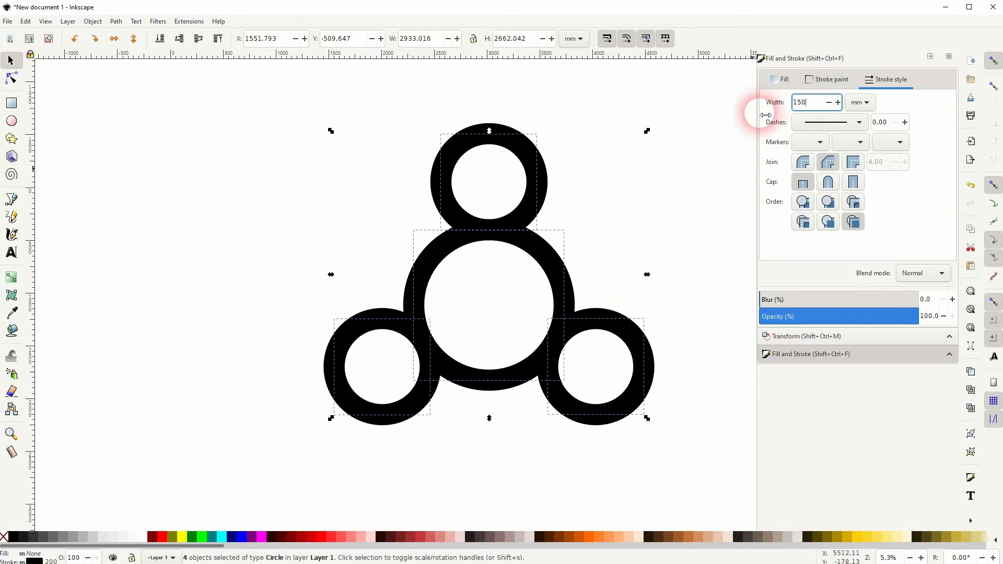
{"action": "key", "text": "Return"}
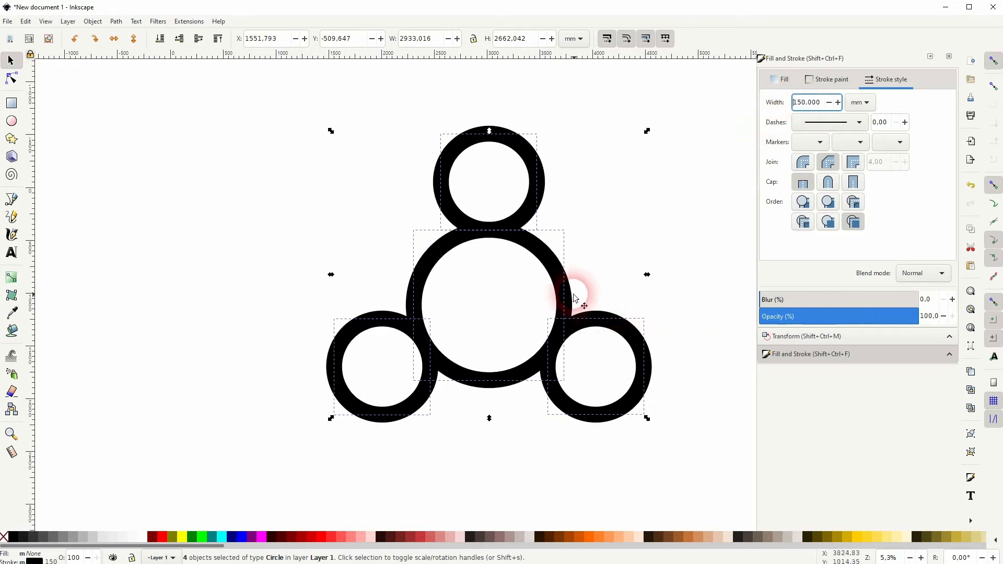
- Shift the four outlined circles about 638 mm to the left and group them
{"action": "left_click_drag", "start_coordinate": [564, 294], "coordinate": [496, 287]}
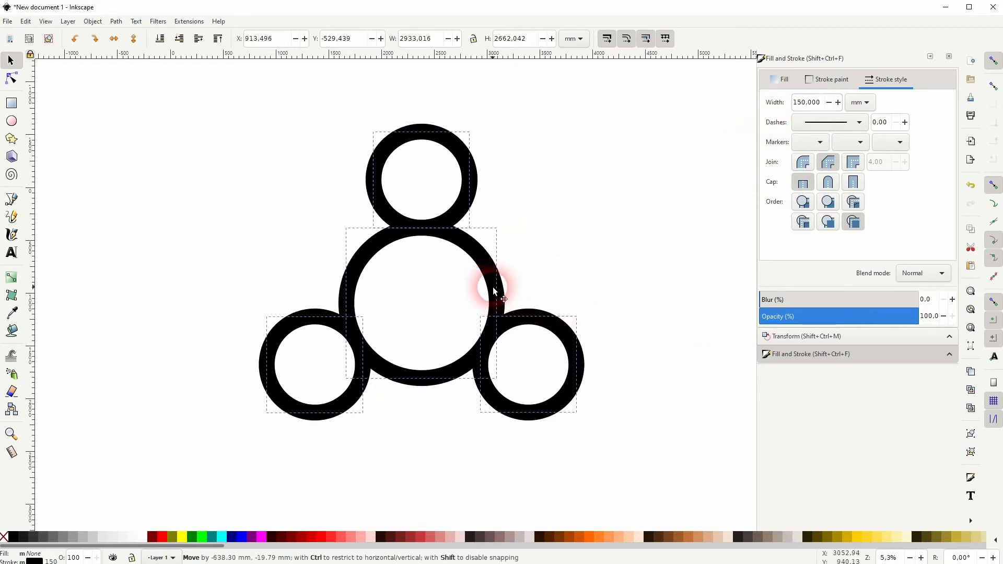
{"action": "left_click", "coordinate": [618, 289]}
{"action": "left_click_drag", "start_coordinate": [192, 459], "coordinate": [694, 104]}
{"action": "key", "text": "ctrl+g"}
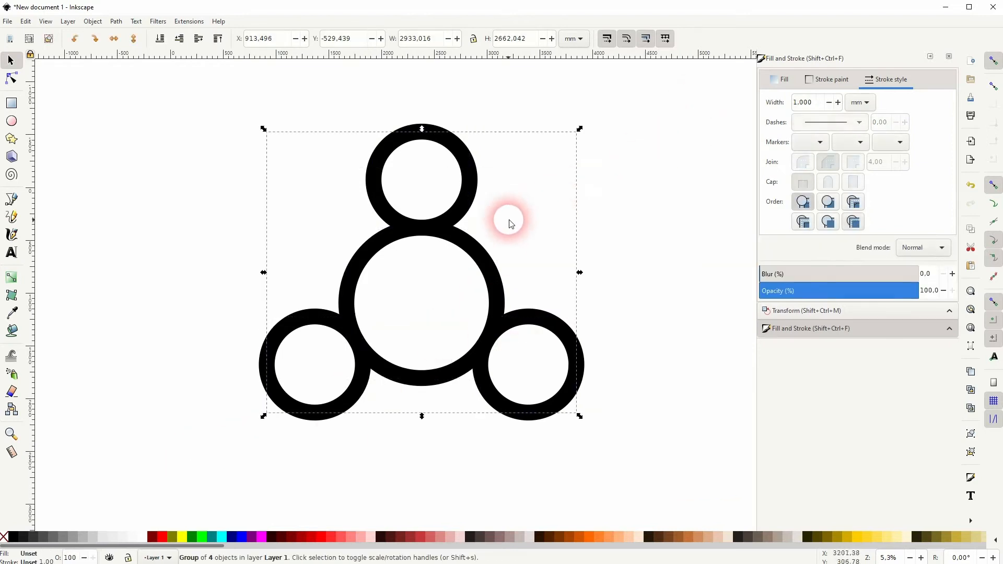
- Rotate the circle group by 180° so the single small circle sits below the large one
{"action": "left_click", "coordinate": [475, 258]}
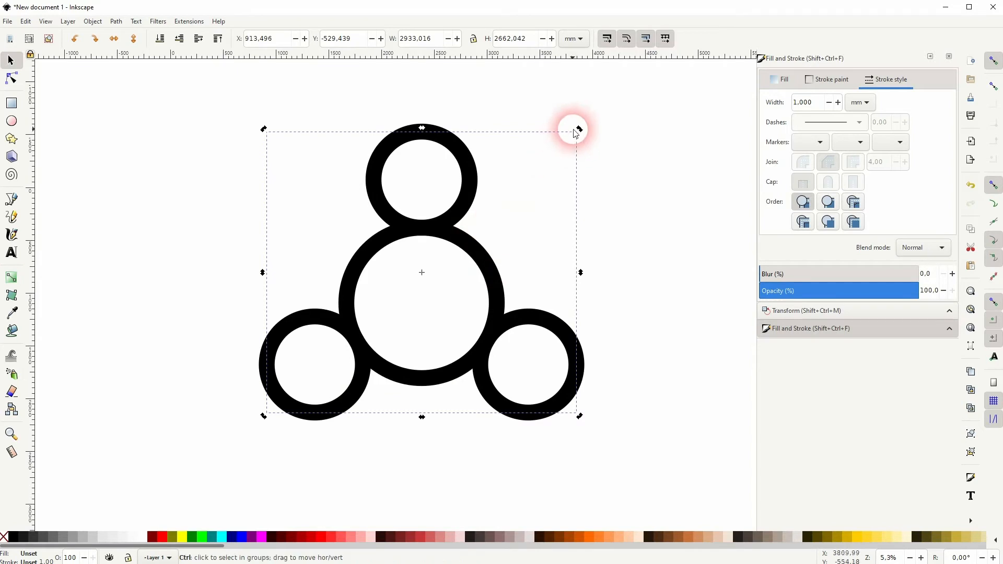
{"action": "left_click_drag", "start_coordinate": [579, 132], "coordinate": [396, 134]}
{"action": "left_click", "coordinate": [551, 143]}
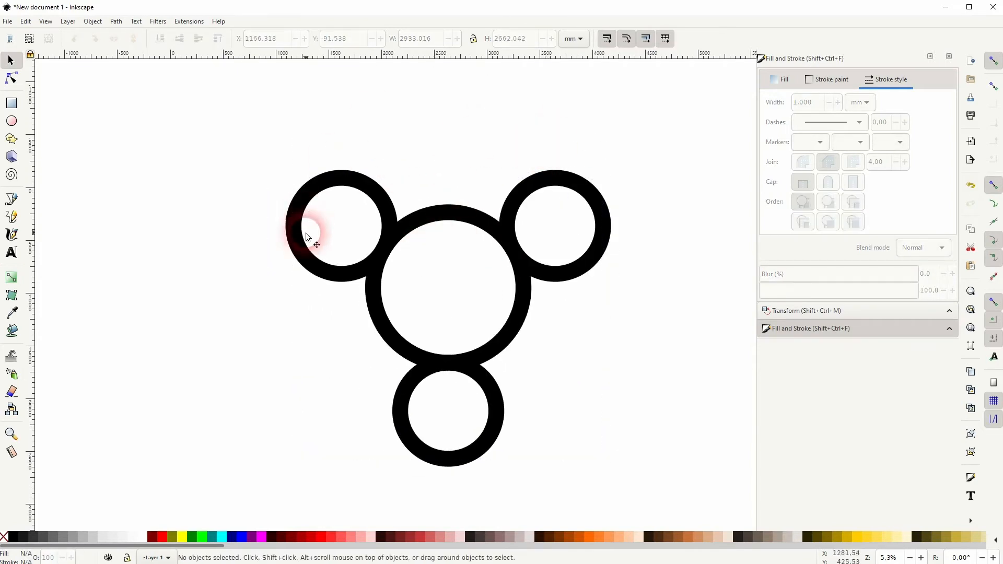
- Place a vertical guide through the large circle's centre and draw a curved path above it starting at the guide, about 410 by 120 mm
{"action": "left_click_drag", "start_coordinate": [32, 176], "coordinate": [448, 287]}
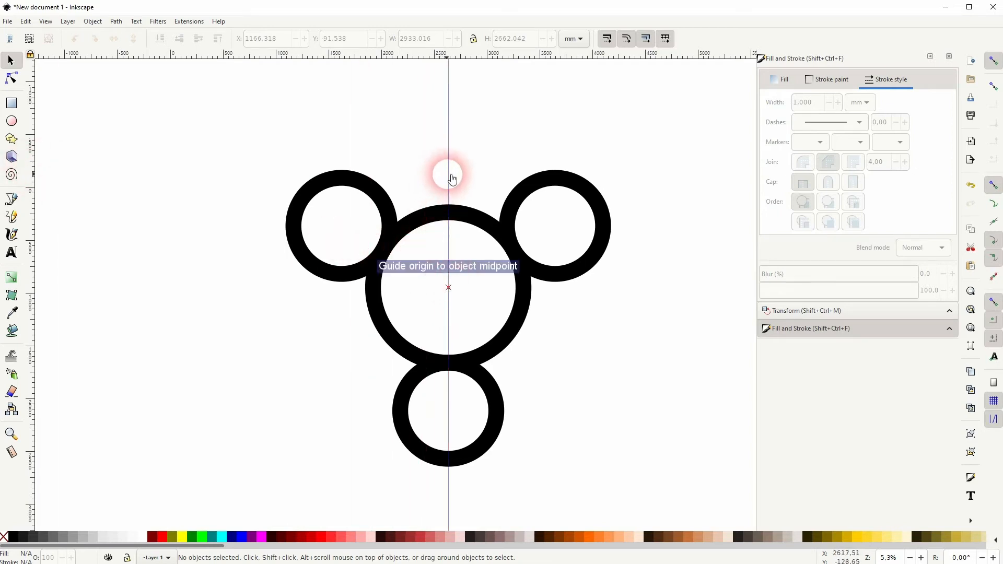
{"action": "left_click", "coordinate": [11, 199]}
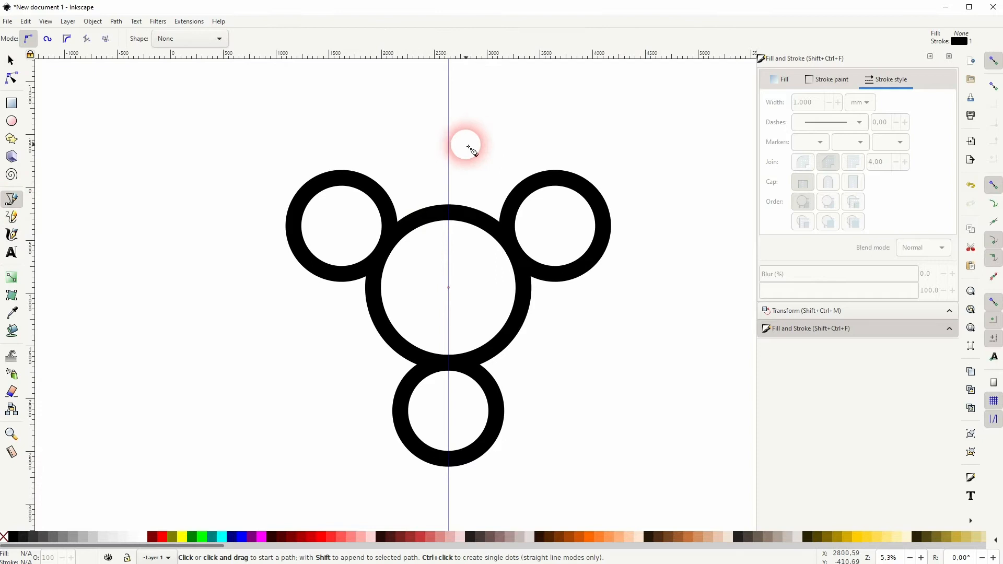
{"action": "left_click", "coordinate": [448, 149]}
{"action": "left_click_drag", "start_coordinate": [491, 163], "coordinate": [515, 184]}
{"action": "left_click", "coordinate": [15, 62]}
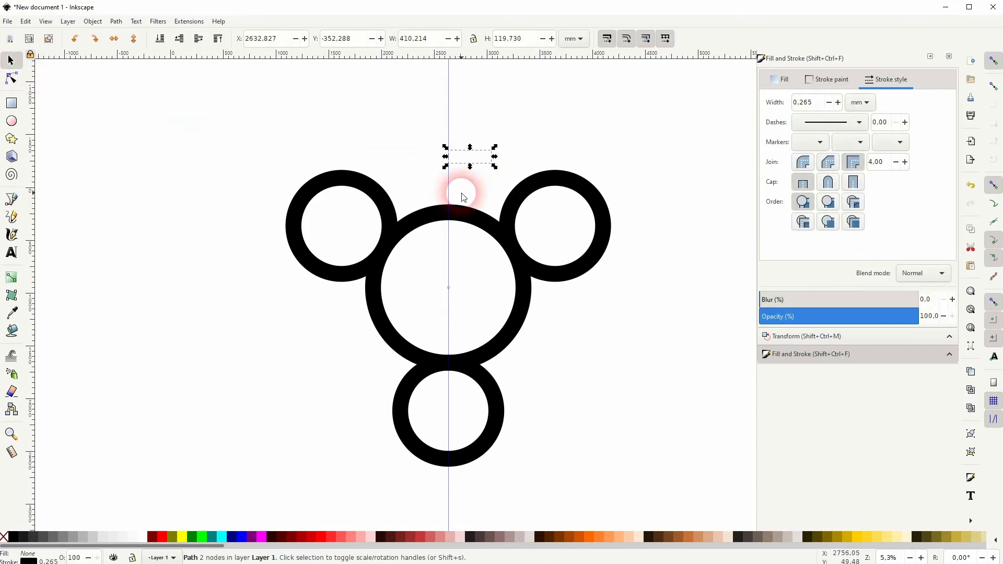
- Set the curved path's stroke width to 50 mm
{"action": "left_click", "coordinate": [806, 102]}
{"action": "left_click_drag", "start_coordinate": [813, 103], "coordinate": [744, 108]}
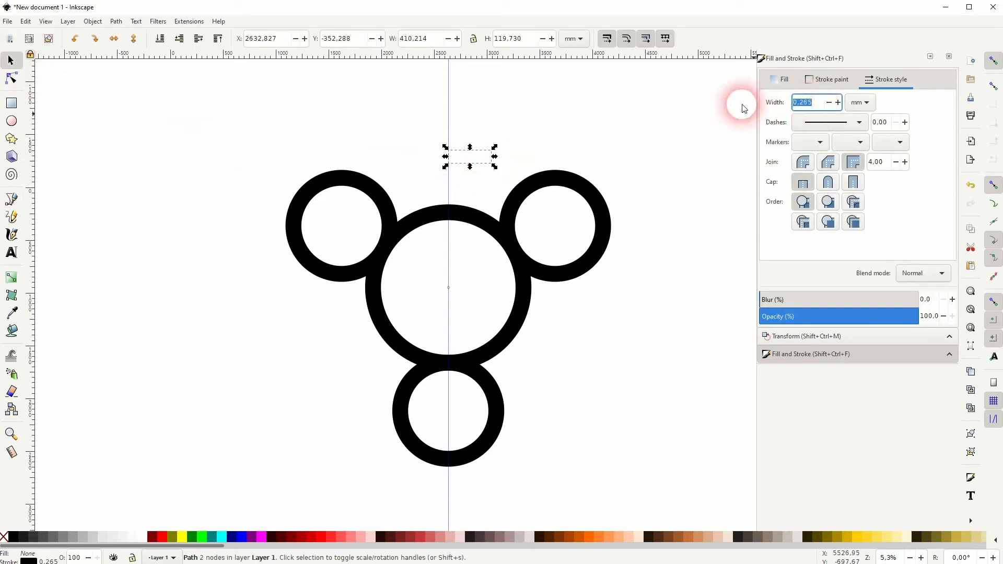
{"action": "type", "text": "50"}
{"action": "key", "text": "Return"}
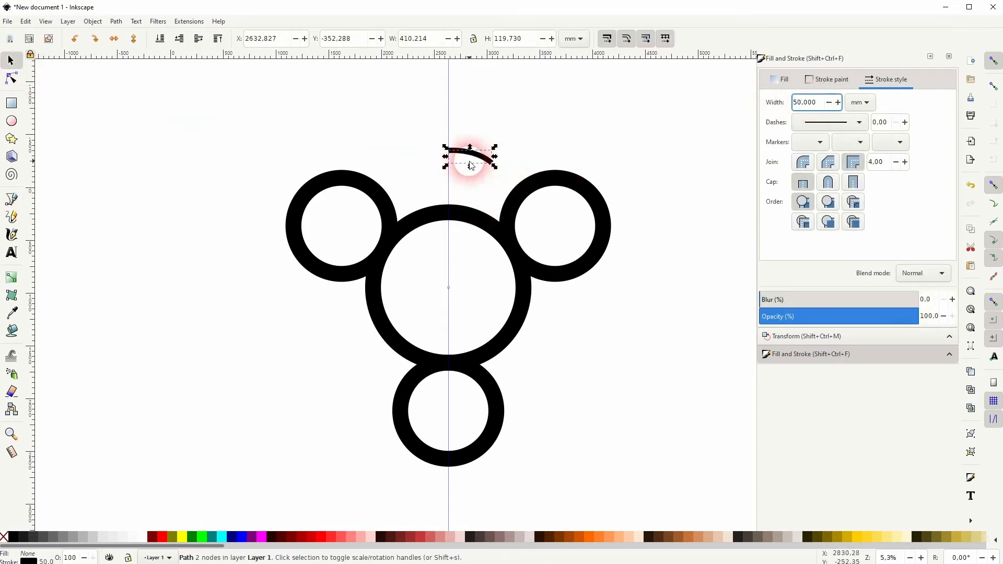
- Duplicate the curved path, flip the copy horizontally and snap it to the guide so both halves form a symmetrical arc
{"action": "key", "text": "ctrl+d"}
{"action": "left_click_drag", "start_coordinate": [481, 165], "coordinate": [431, 154]}
{"action": "left_click", "coordinate": [115, 44]}
{"action": "left_click", "coordinate": [512, 141]}
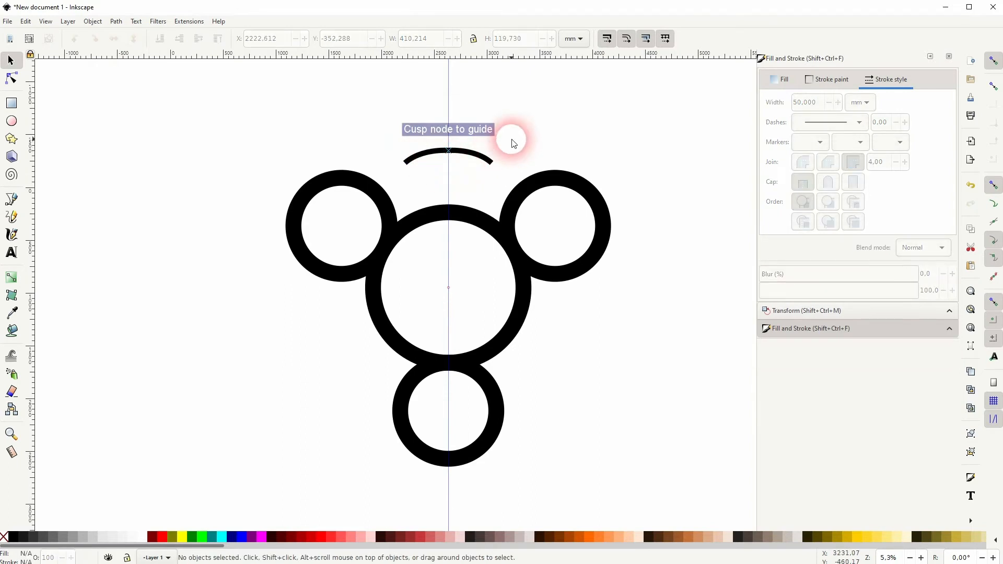
- Try to move the node where the two arc halves meet on the guide, and undo the move
{"action": "left_click", "coordinate": [11, 78]}
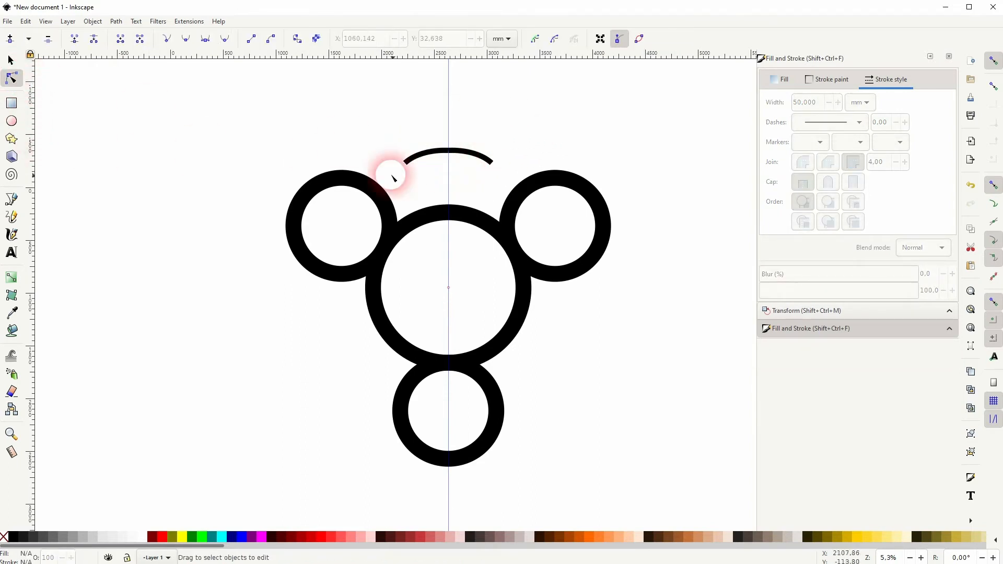
{"action": "left_click", "coordinate": [438, 153]}
{"action": "left_click_drag", "start_coordinate": [434, 137], "coordinate": [458, 166]}
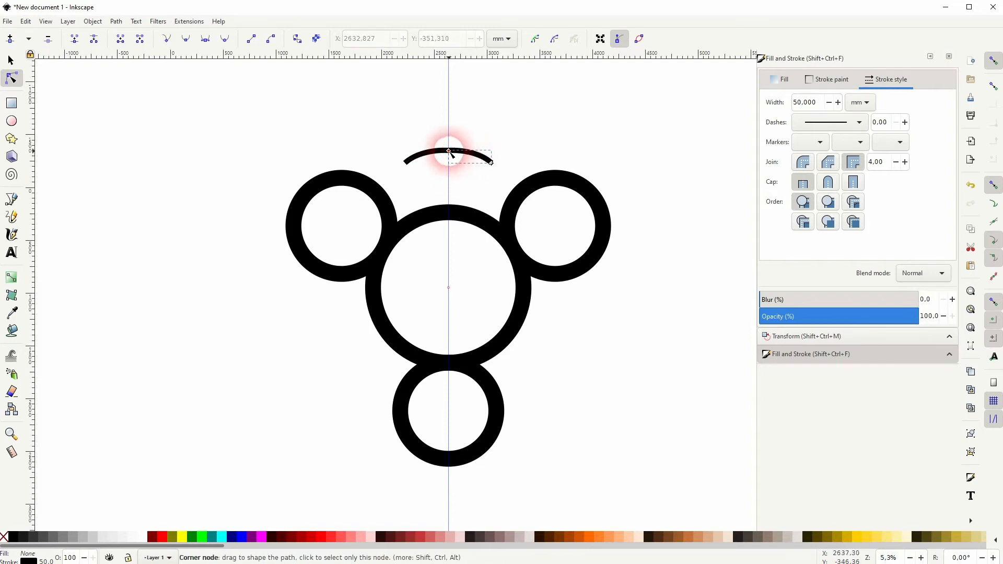
{"action": "left_click_drag", "start_coordinate": [450, 152], "coordinate": [448, 127]}
{"action": "key", "text": "ctrl+z"}
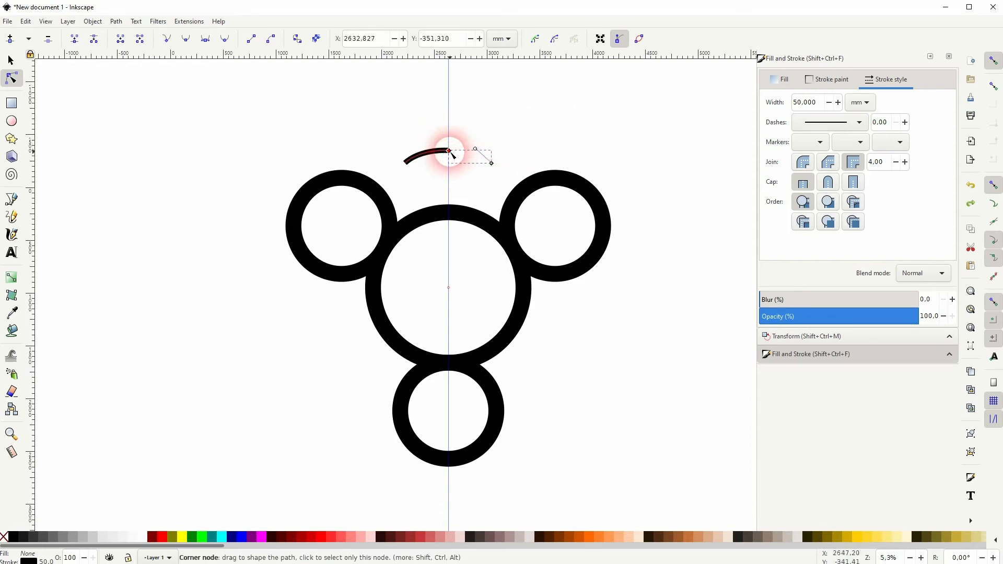
{"action": "left_click", "coordinate": [575, 140]}
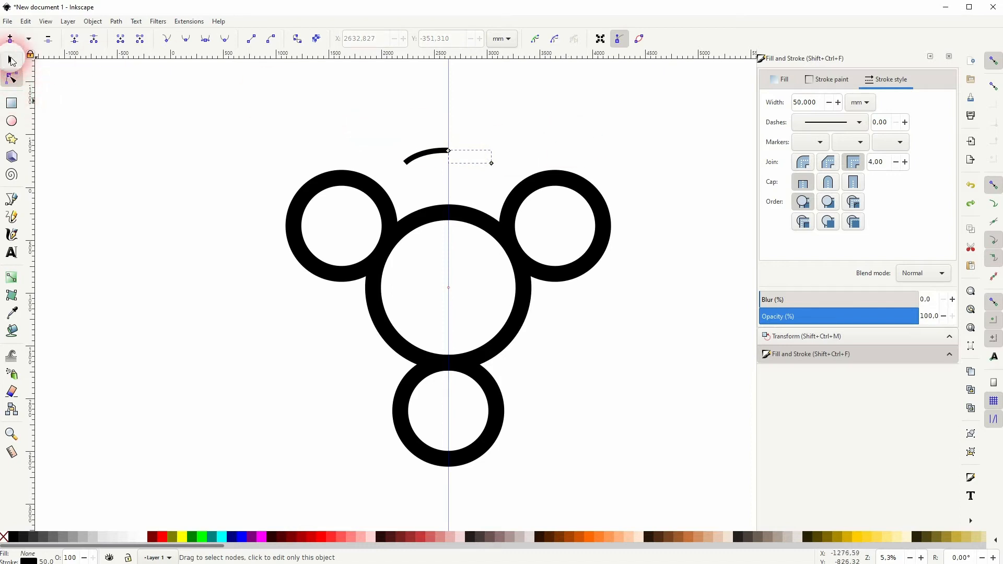
- Select both halves of the arc above the large circle and set their stroke width to 50 mm
{"action": "left_click", "coordinate": [12, 61]}
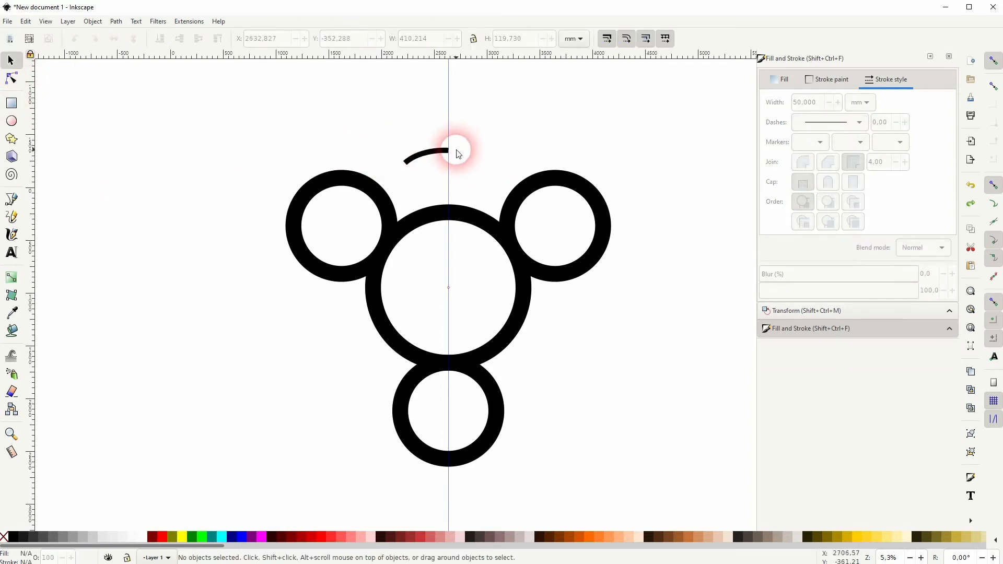
{"action": "left_click_drag", "start_coordinate": [369, 128], "coordinate": [511, 168]}
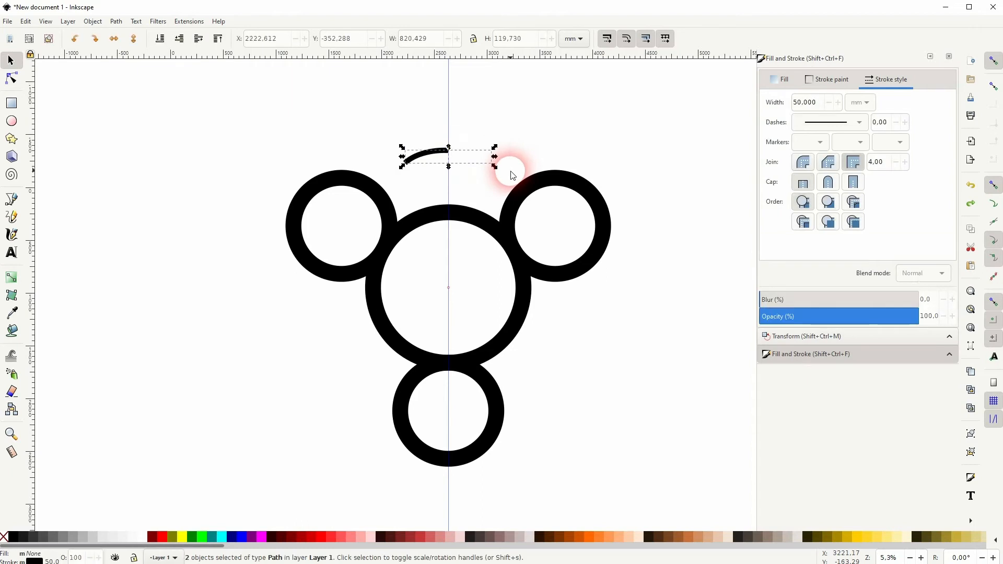
{"action": "left_click_drag", "start_coordinate": [816, 104], "coordinate": [761, 105]}
{"action": "type", "text": "50"}
{"action": "key", "text": "Return"}
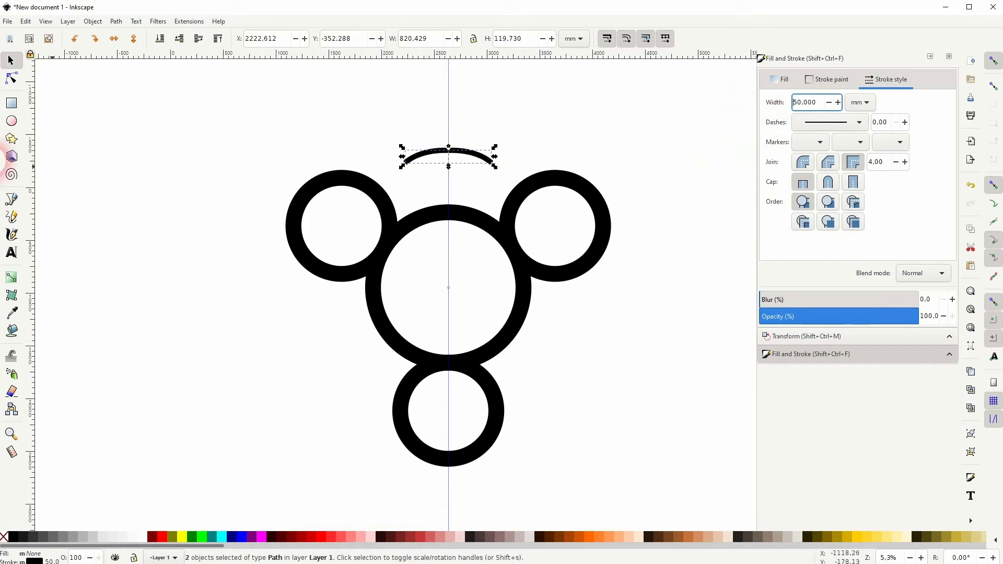
- Join the two arc halves at their meeting nodes and raise the joined node slightly along the guide
{"action": "left_click", "coordinate": [13, 78]}
{"action": "left_click_drag", "start_coordinate": [430, 133], "coordinate": [458, 157]}
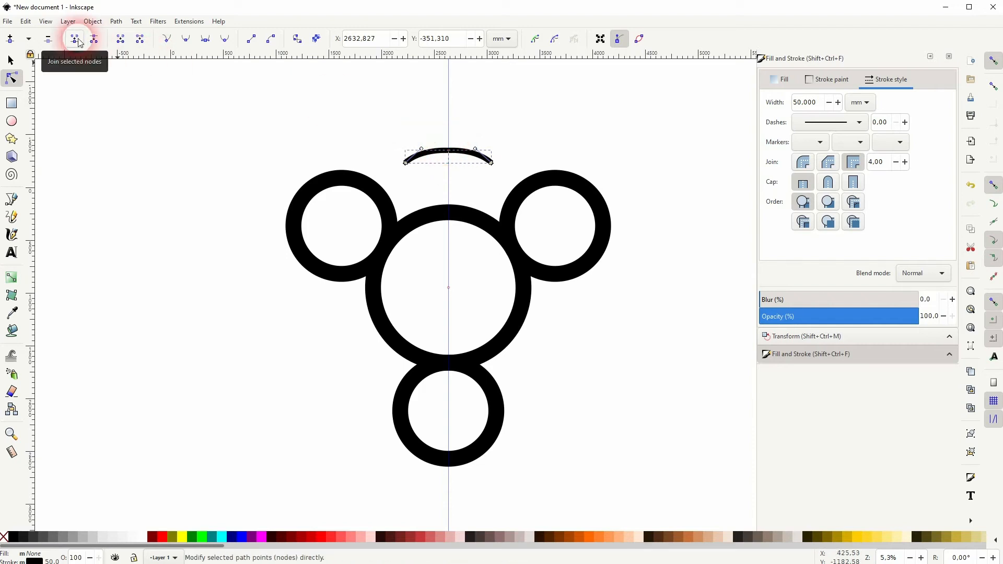
{"action": "left_click", "coordinate": [449, 151]}
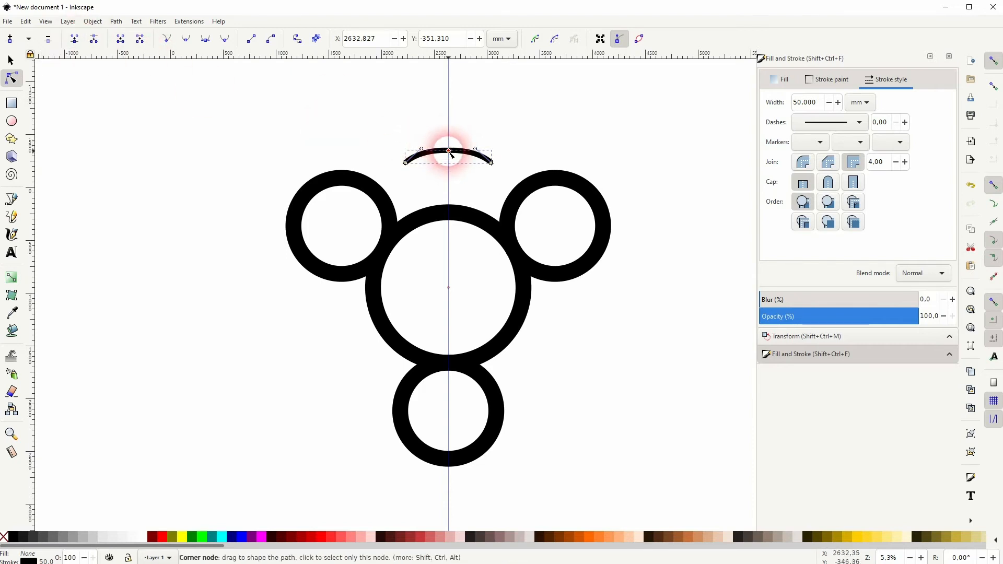
{"action": "left_click_drag", "start_coordinate": [449, 150], "coordinate": [449, 148]}
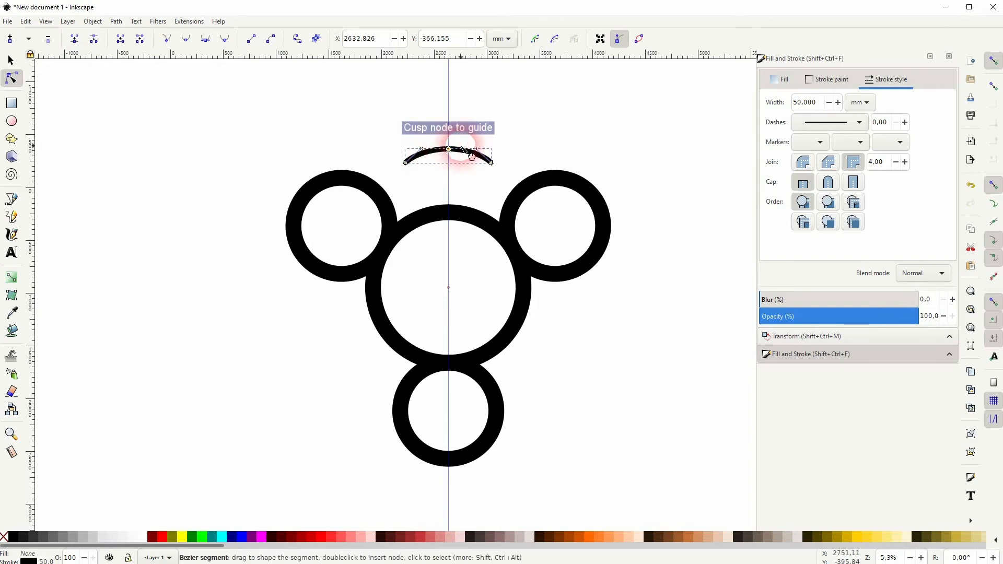
{"action": "left_click", "coordinate": [11, 60]}
{"action": "left_click", "coordinate": [134, 235]}
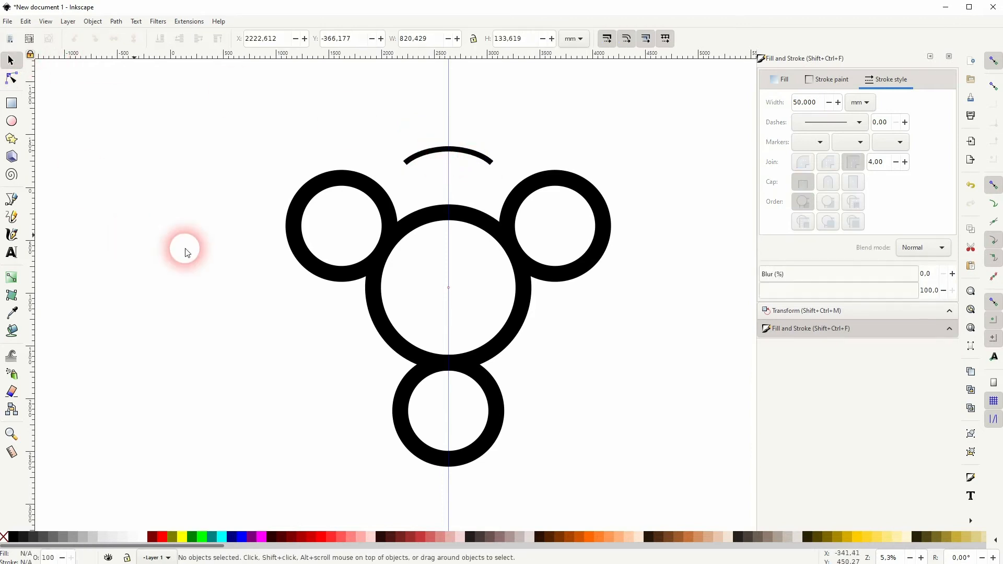
- Scale the joined arc about its centre to about 632 by 103 mm and stack two duplicates of it below
{"action": "left_click", "coordinate": [486, 163]}
{"action": "left_click_drag", "start_coordinate": [494, 167], "coordinate": [489, 161]}
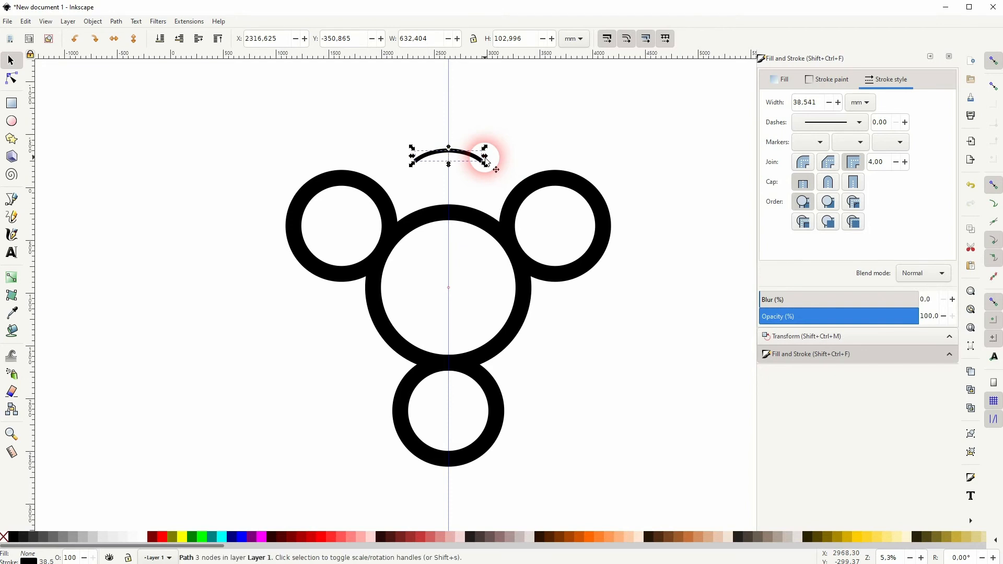
{"action": "scroll", "coordinate": [442, 160], "scroll_direction": "up", "scroll_amount": 2}
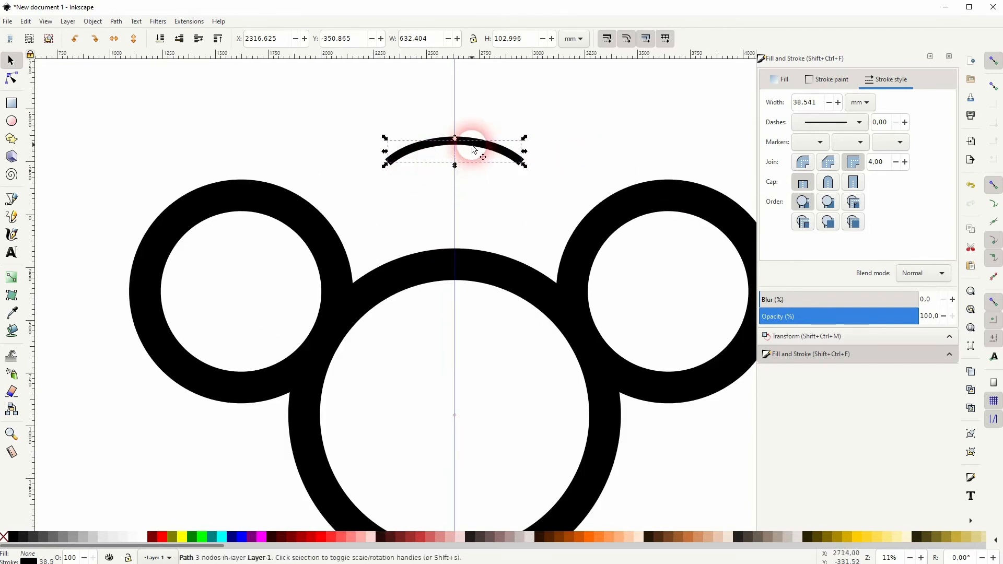
{"action": "key", "text": "ctrl+d"}
{"action": "left_click_drag", "start_coordinate": [471, 150], "coordinate": [472, 218]}
{"action": "key", "text": "ctrl+d"}
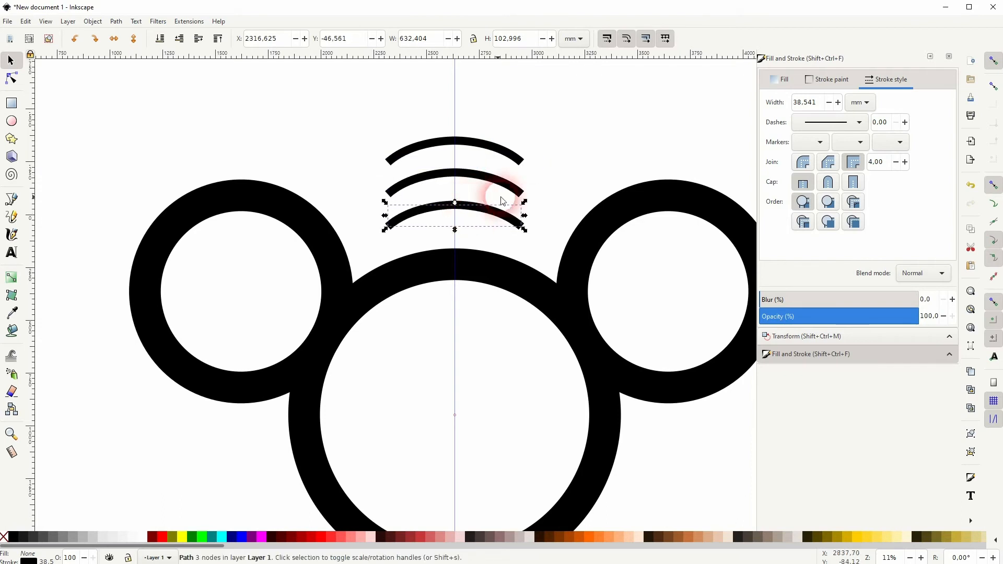
- Scale the middle and lowest arcs about their centres so each is narrower than the one above
{"action": "left_click", "coordinate": [515, 189]}
{"action": "left_click_drag", "start_coordinate": [524, 183], "coordinate": [500, 219]}
{"action": "left_click", "coordinate": [506, 215]}
- Set the stroke width of all three arcs to 50 mm with round caps, and raise the width to 100 mm
{"action": "left_click_drag", "start_coordinate": [358, 128], "coordinate": [550, 245]}
{"action": "left_click", "coordinate": [858, 102]}
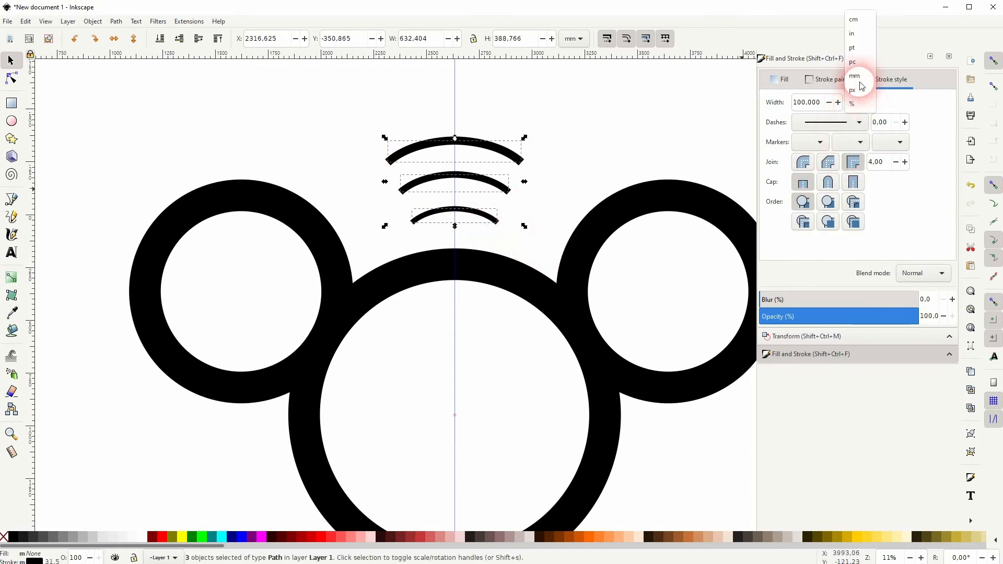
{"action": "left_click", "coordinate": [858, 48]}
{"action": "left_click_drag", "start_coordinate": [820, 108], "coordinate": [770, 106]}
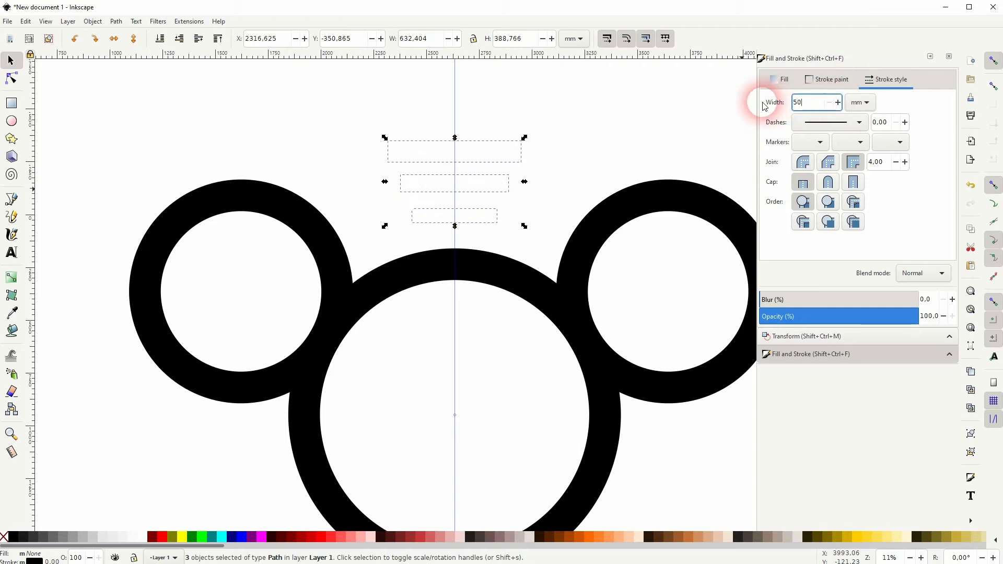
{"action": "key", "text": "Return"}
{"action": "left_click", "coordinate": [826, 184]}
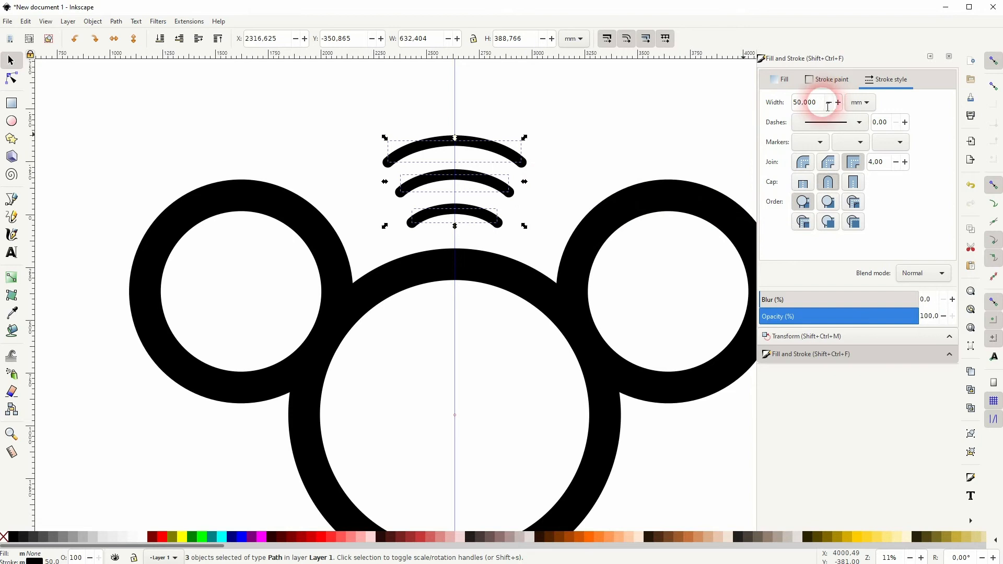
{"action": "left_click_drag", "start_coordinate": [828, 107], "coordinate": [773, 108]}
{"action": "key", "text": "Return"}
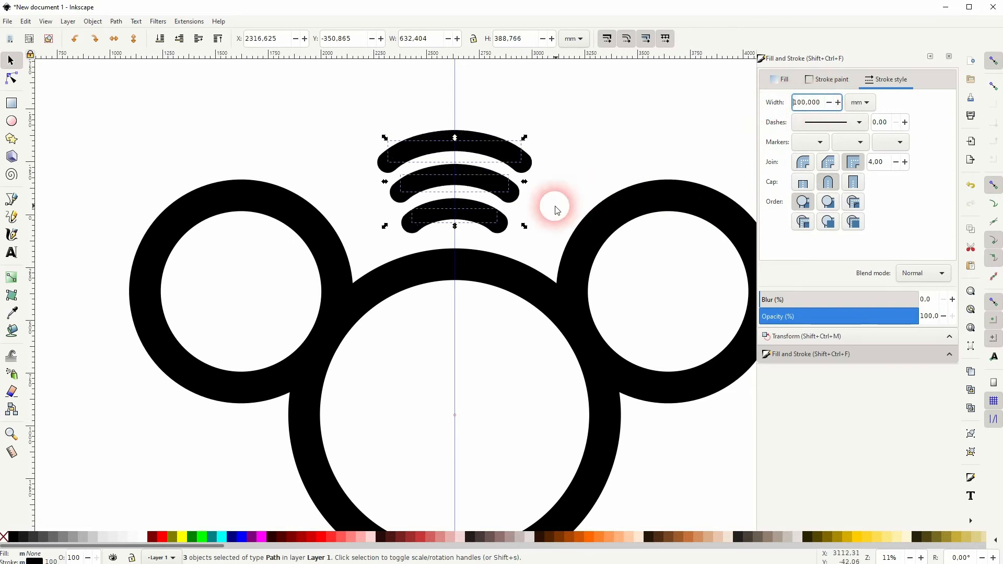
- Scale the three arcs together to about 578 by 355 mm and set their stroke width to 80 mm
{"action": "left_click_drag", "start_coordinate": [521, 183], "coordinate": [516, 183]}
{"action": "left_click_drag", "start_coordinate": [826, 105], "coordinate": [782, 104]}
{"action": "type", "text": "80"}
{"action": "key", "text": "Return"}
{"action": "left_click", "coordinate": [559, 173]}
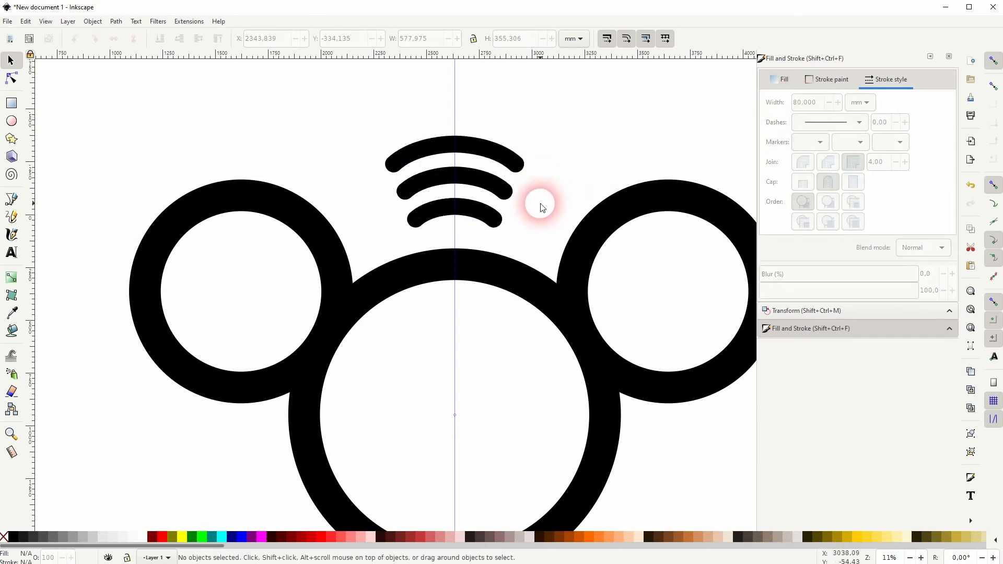
- Distribute the three arcs evenly in the vertical direction and group them
{"action": "scroll", "coordinate": [533, 209], "scroll_direction": "down", "scroll_amount": 3}
{"action": "scroll", "coordinate": [522, 212], "scroll_direction": "up", "scroll_amount": 2}
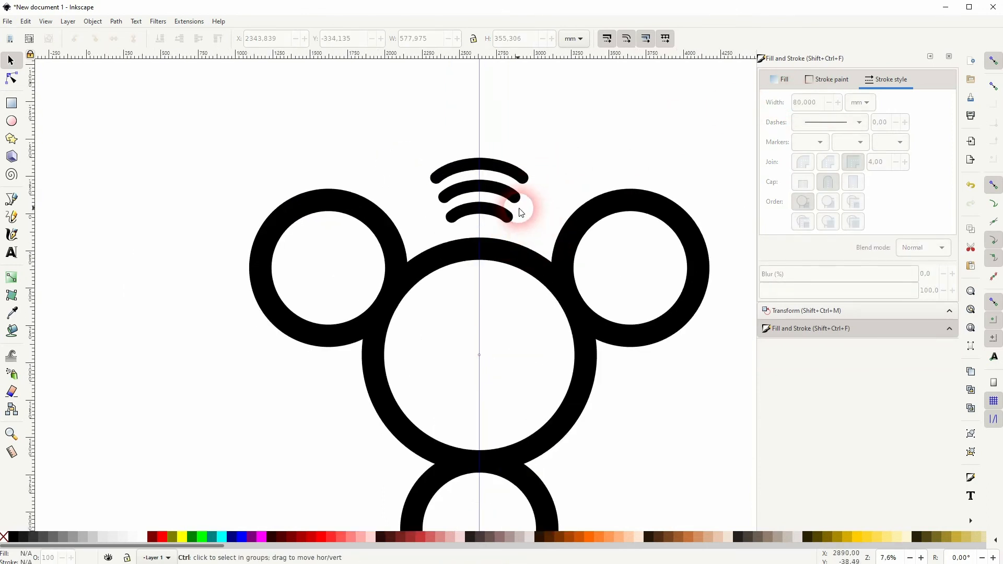
{"action": "left_click_drag", "start_coordinate": [396, 130], "coordinate": [545, 232]}
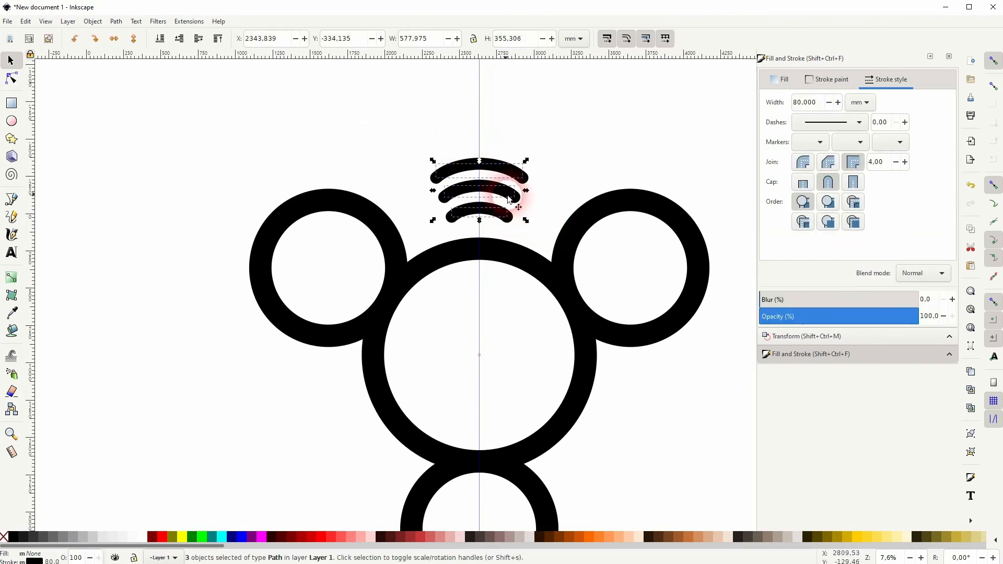
{"action": "left_click", "coordinate": [94, 21]}
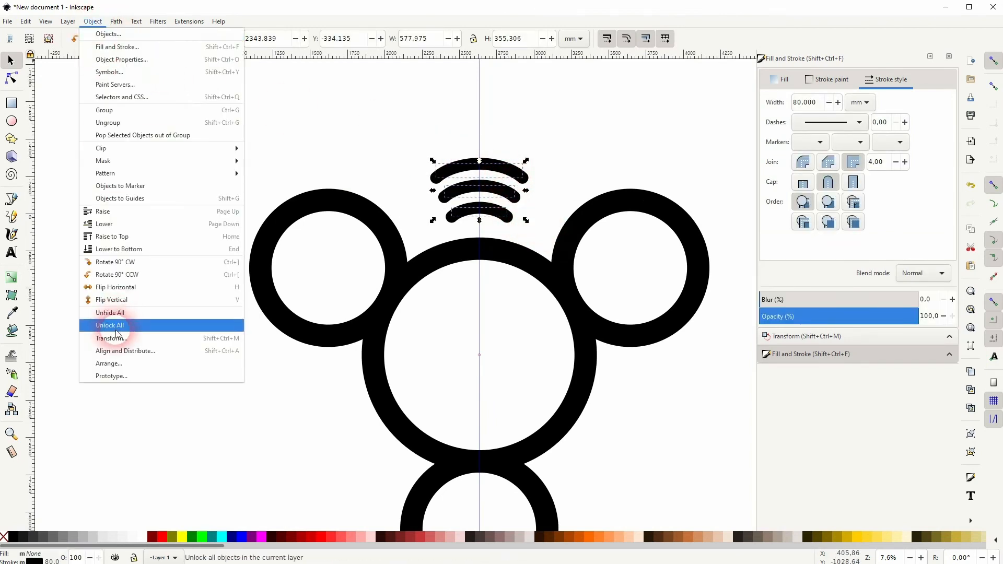
{"action": "left_click", "coordinate": [121, 351]}
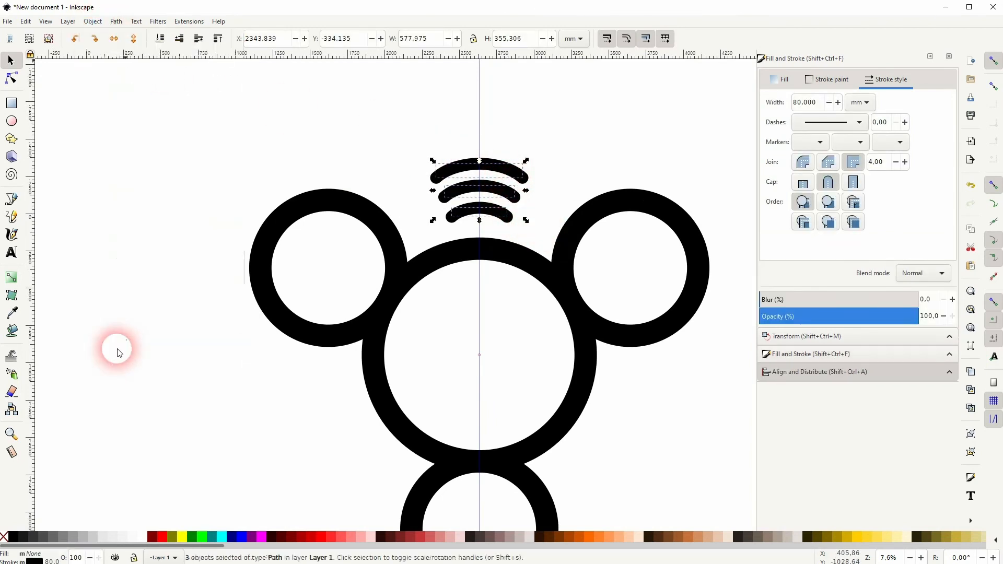
{"action": "left_click", "coordinate": [813, 374]}
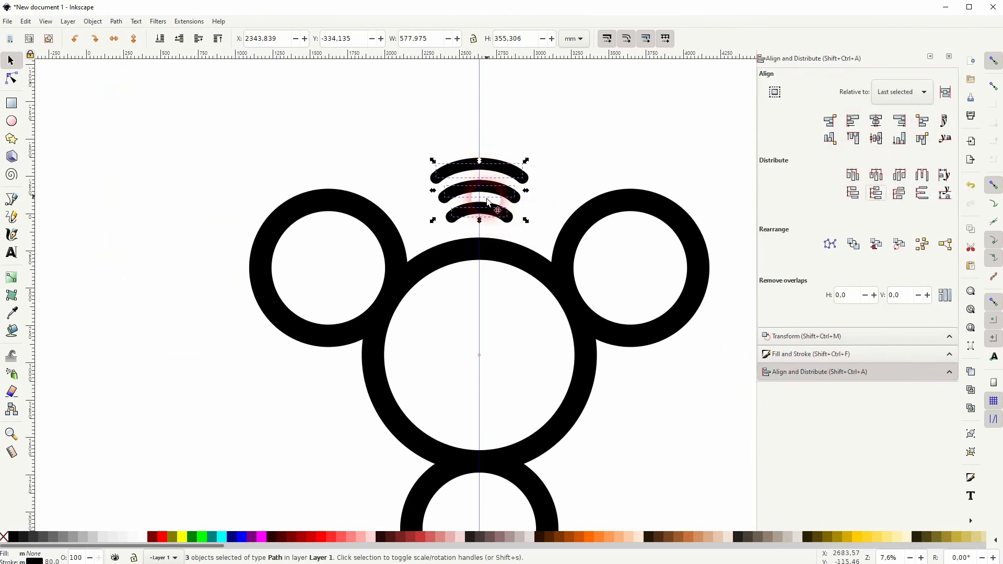
{"action": "key", "text": "ctrl+g"}
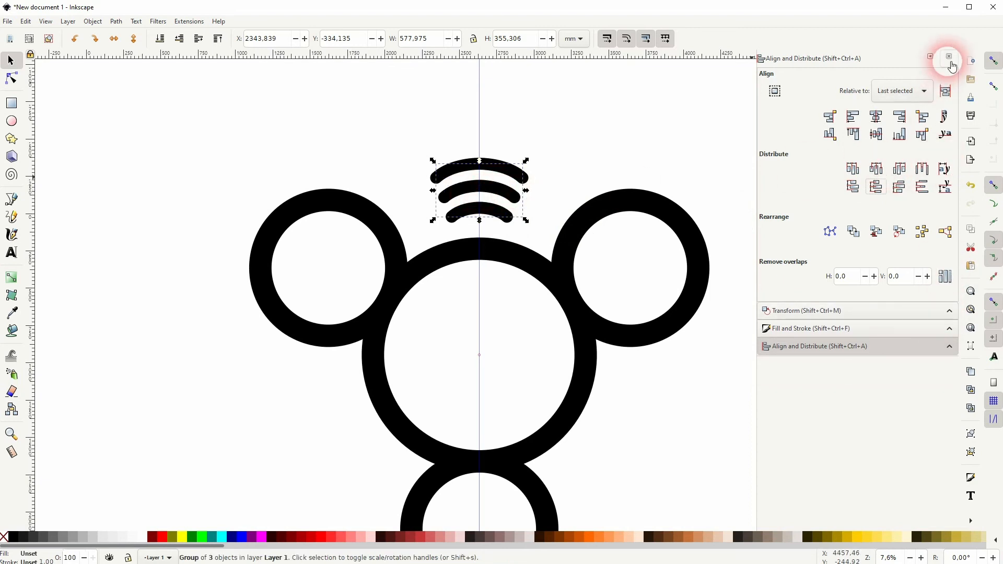
- Move the arc group's rotation centre to the centre of the large circle
{"action": "left_click", "coordinate": [949, 56]}
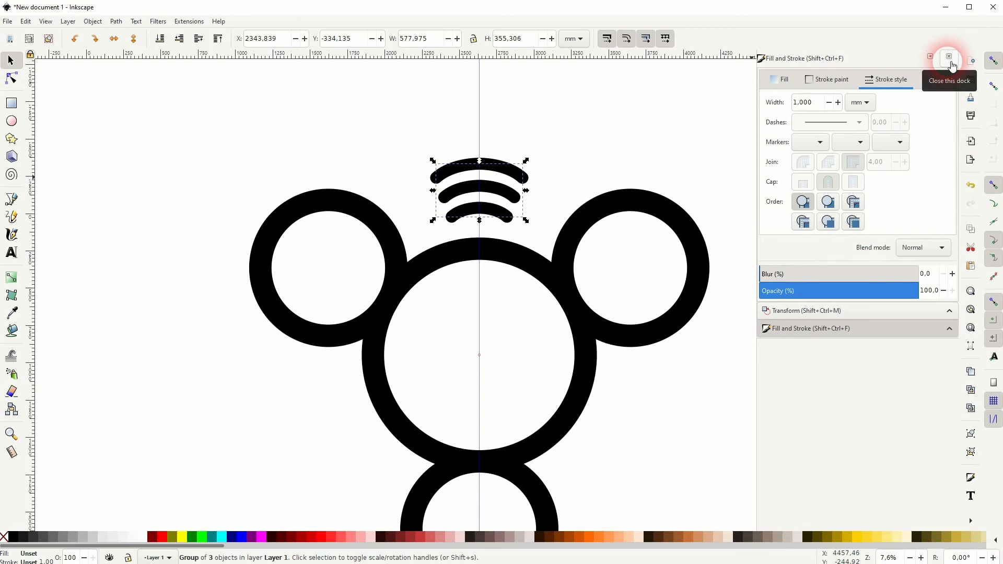
{"action": "left_click", "coordinate": [950, 59]}
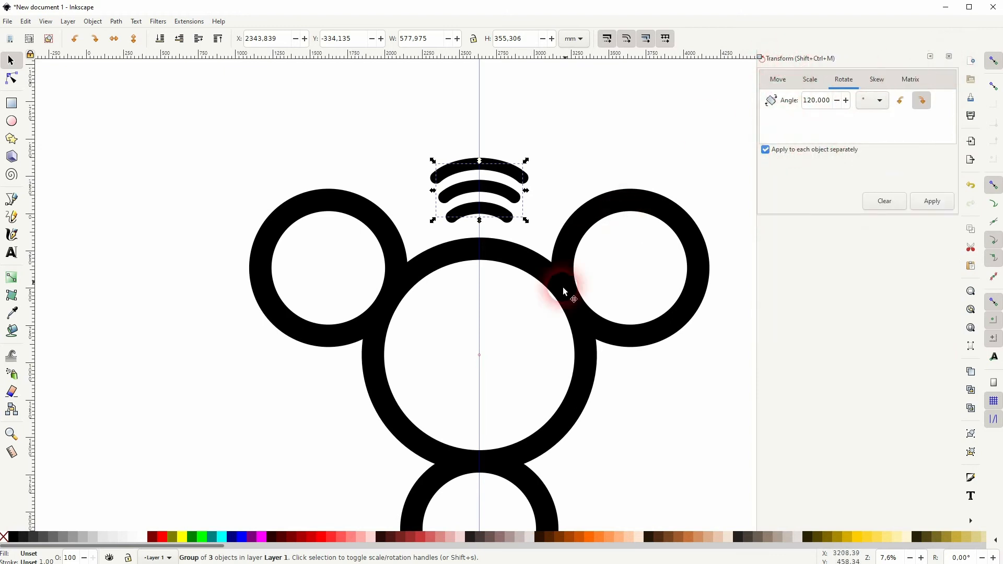
{"action": "left_click_drag", "start_coordinate": [481, 194], "coordinate": [479, 354]}
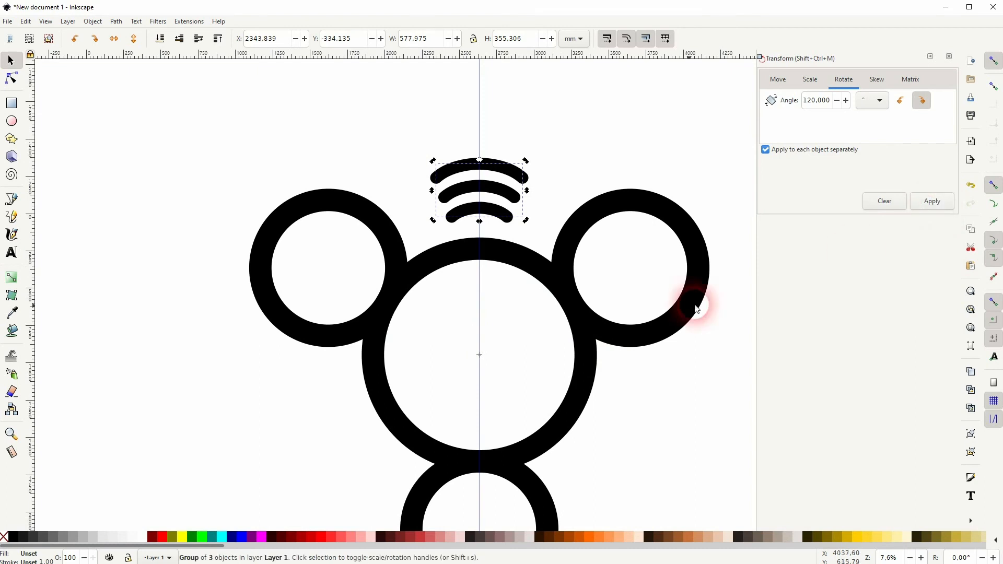
- Duplicate the arc group twice, rotating each new copy by 120° about the large circle's centre
{"action": "scroll", "coordinate": [601, 329], "scroll_direction": "down", "scroll_amount": 2}
{"action": "key", "text": "ctrl+d"}
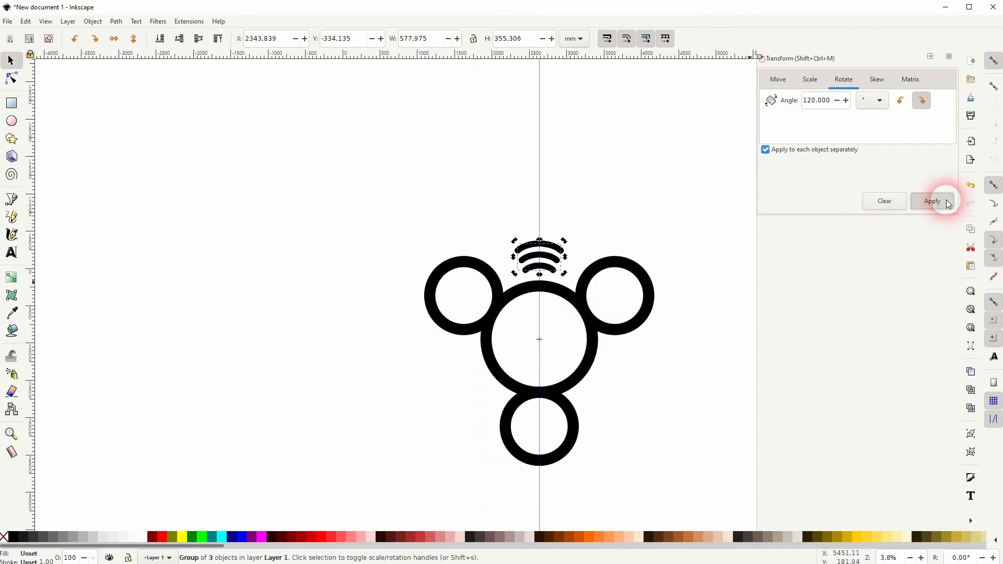
{"action": "left_click", "coordinate": [946, 201]}
{"action": "key", "text": "ctrl+d"}
{"action": "left_click", "coordinate": [946, 202]}
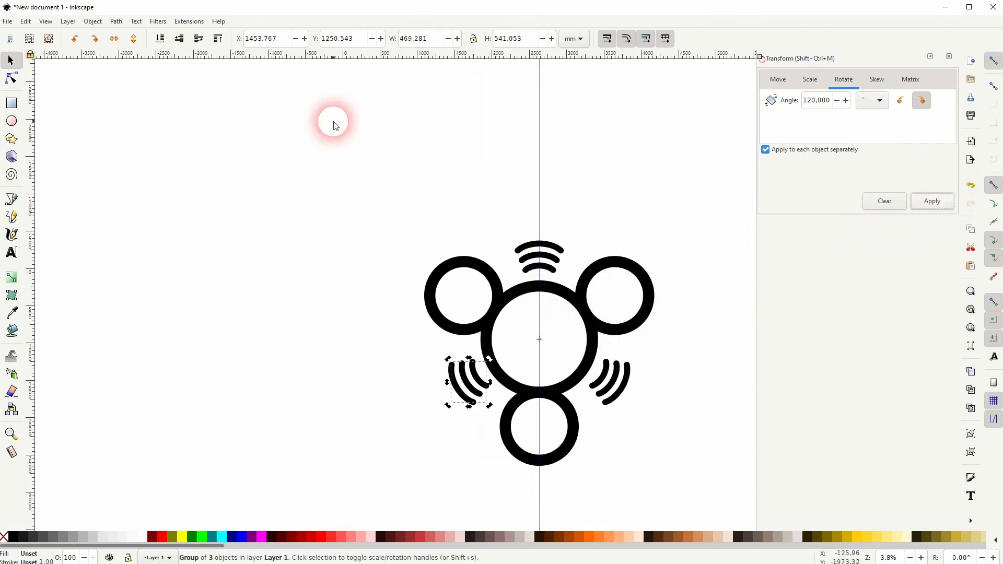
{"action": "left_click", "coordinate": [953, 58]}
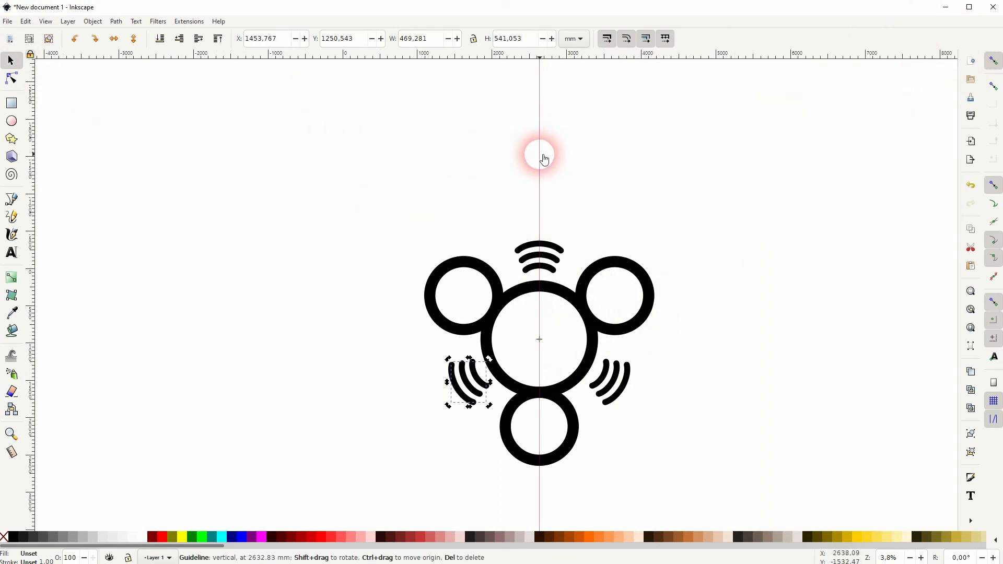
- Delete all guides from the document, keeping every arc group
{"action": "key", "text": "Delete"}
{"action": "key", "text": "ctrl+z"}
{"action": "left_click", "coordinate": [26, 22]}
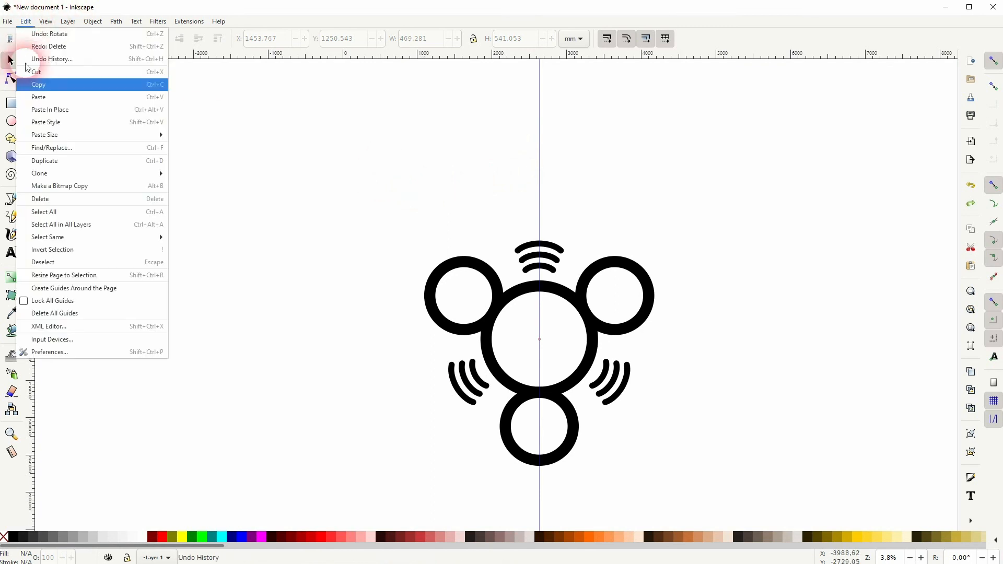
{"action": "left_click", "coordinate": [50, 307]}
- Group the whole symbol and turn it upside down so that a single small circle sits at its top
{"action": "left_click_drag", "start_coordinate": [387, 159], "coordinate": [752, 501]}
{"action": "key", "text": "ctrl+g"}
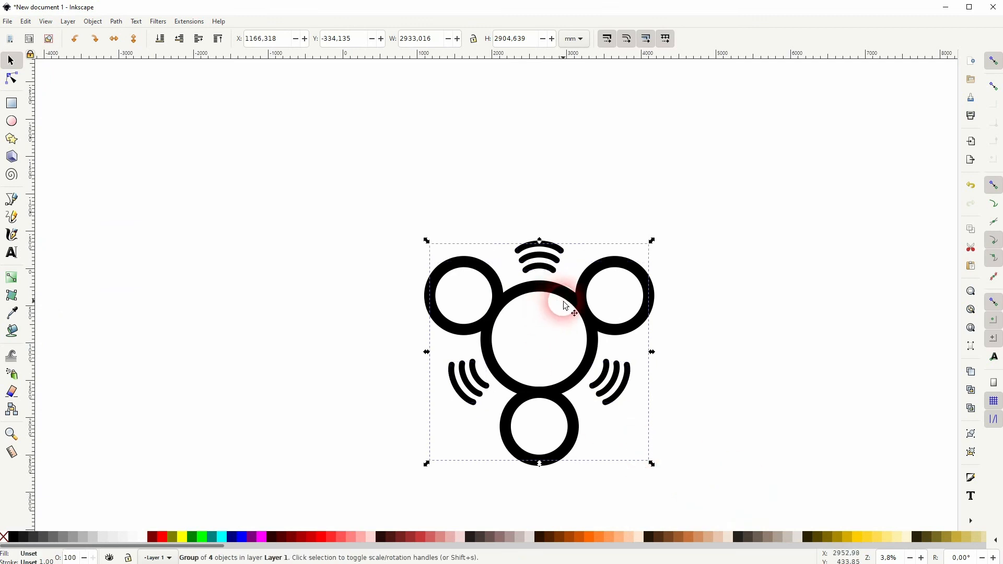
{"action": "left_click", "coordinate": [606, 295]}
{"action": "left_click_drag", "start_coordinate": [649, 239], "coordinate": [528, 236]}
{"action": "left_click", "coordinate": [529, 242]}
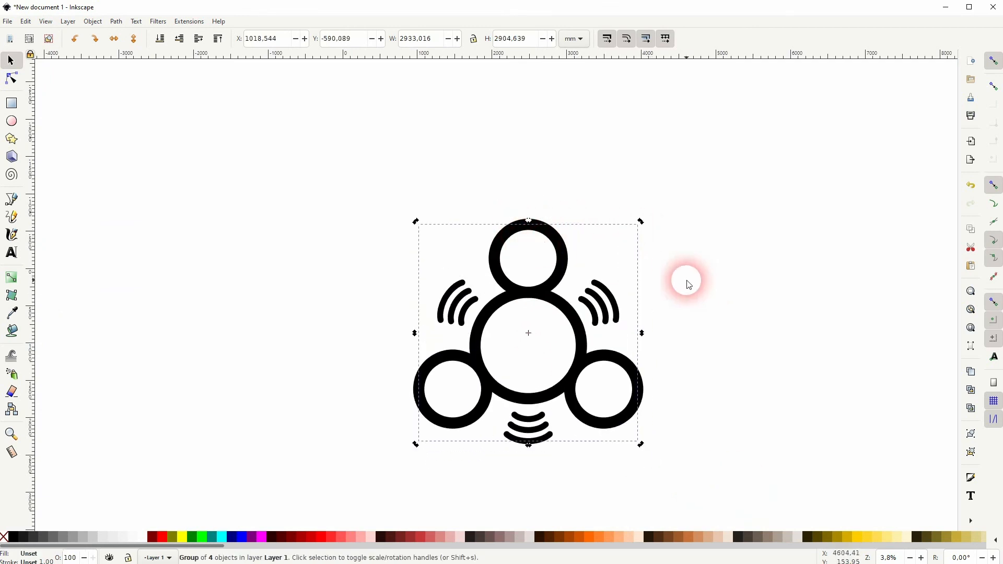
- Try a magenta fill on the symbol, undo it, and recolour the strokes magenta and finally light pink
{"action": "left_click", "coordinate": [262, 537]}
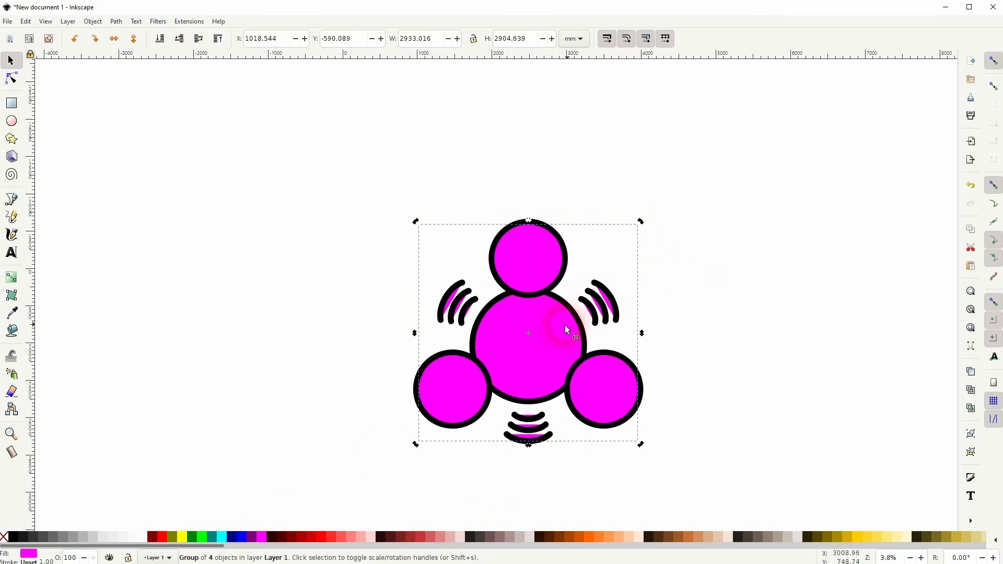
{"action": "key", "text": "ctrl+z"}
{"action": "left_click", "coordinate": [262, 538], "text": "shift"}
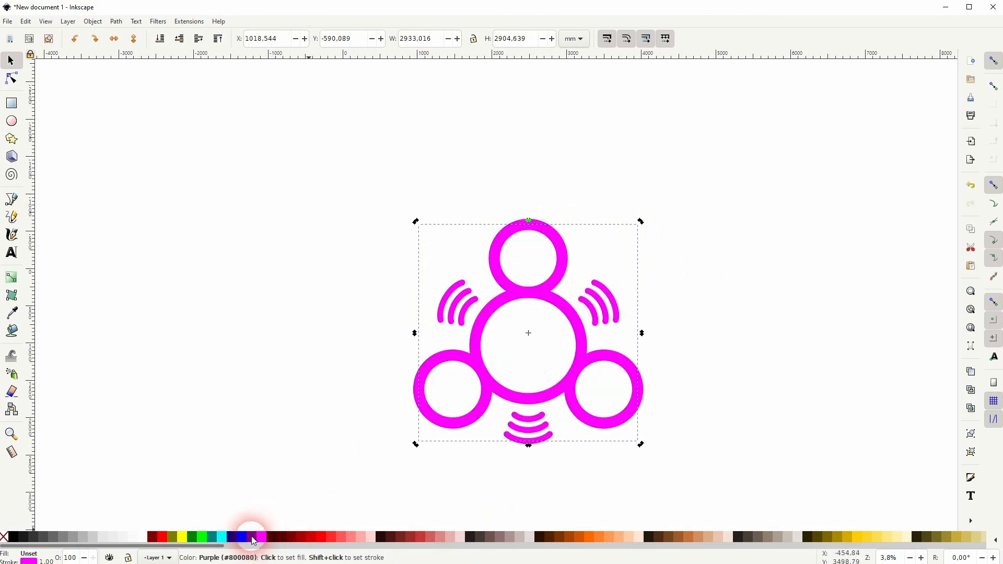
{"action": "left_click", "coordinate": [360, 538], "text": "shift"}
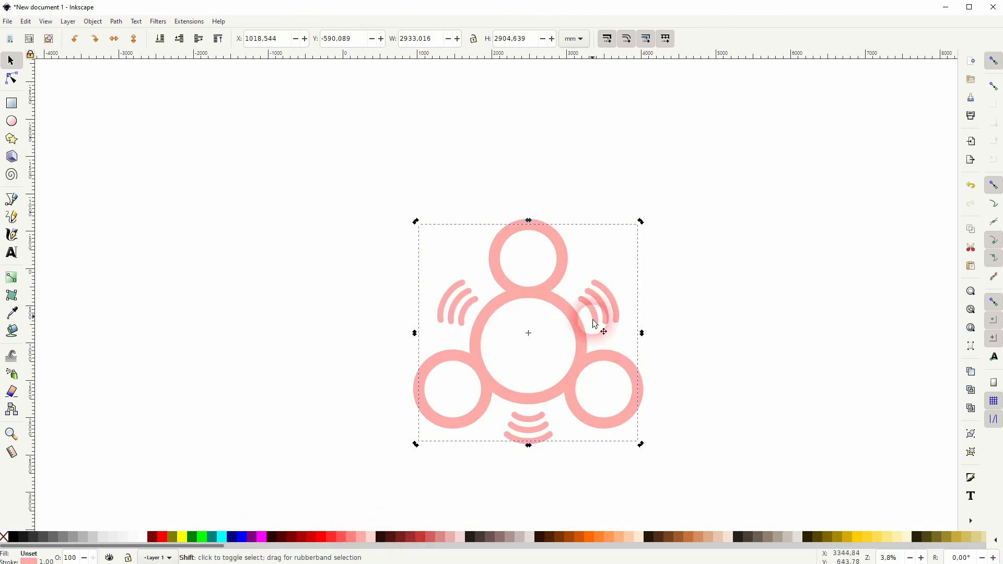
{"action": "left_click", "coordinate": [778, 363]}
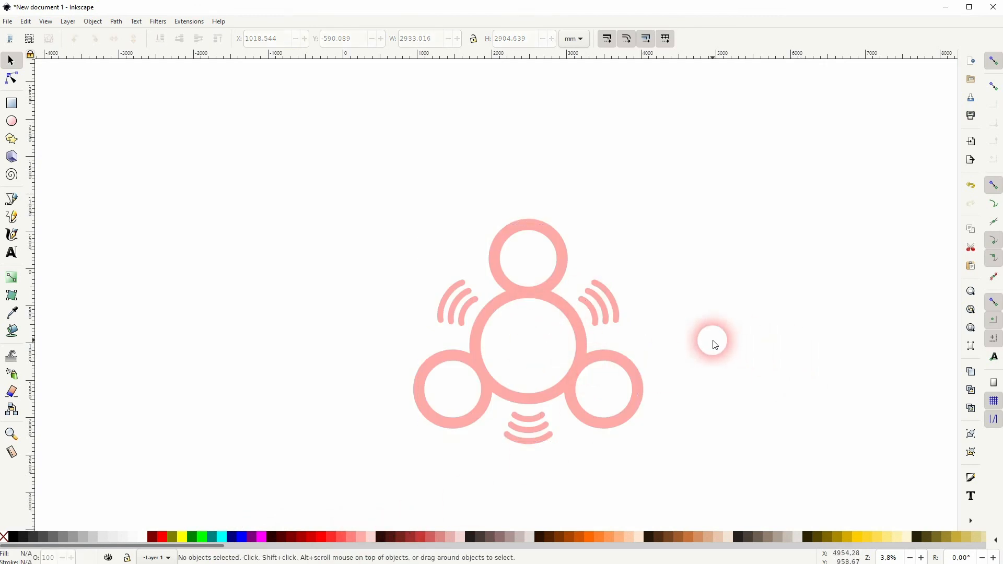